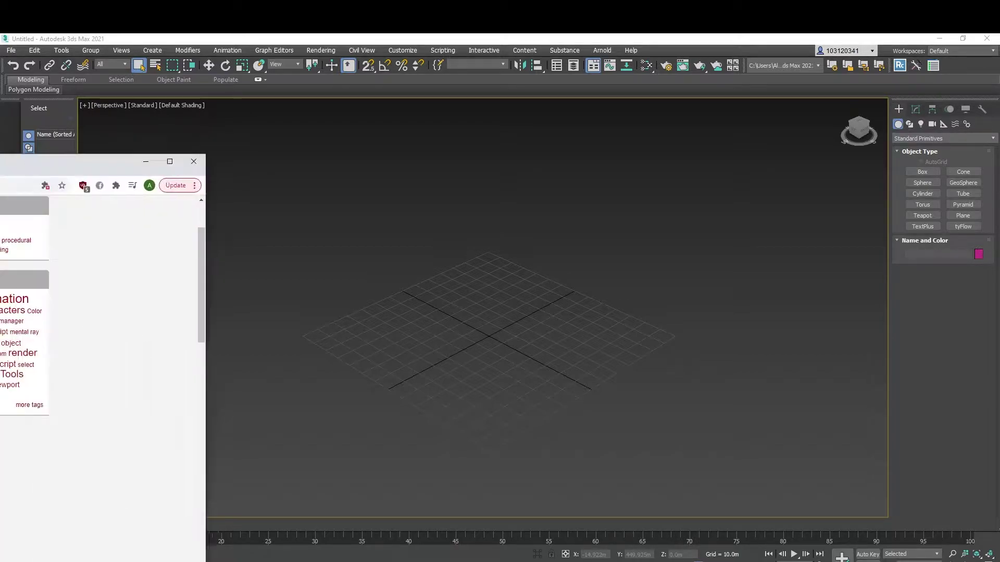
# Maximize the ScriptSpot Stone Placement Tools page and scroll down to the aa_stoneplacementtools.zip attachment
pyautogui.moveTo(0, 166); pyautogui.dragTo(313, 165)
pyautogui.click(815, 160)
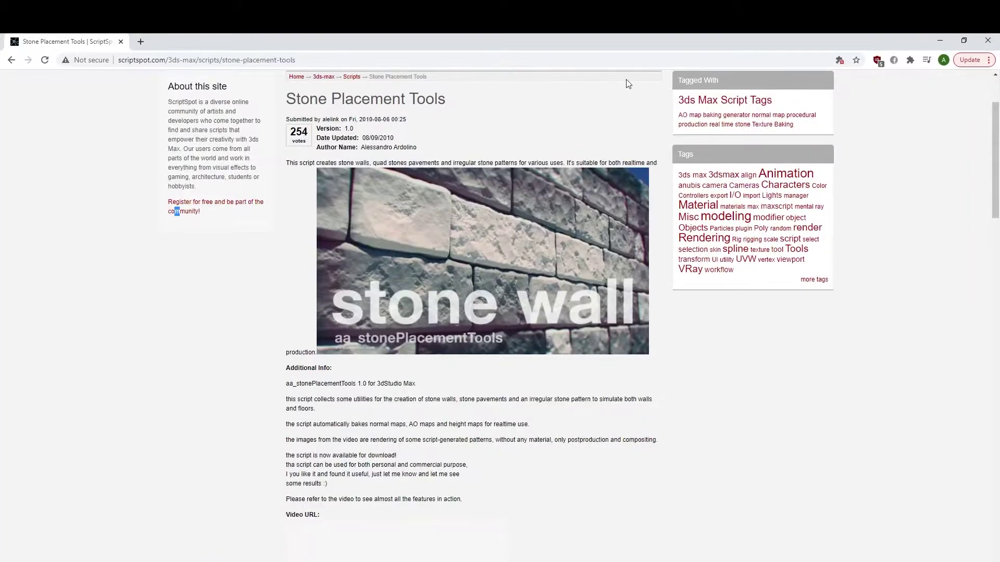
pyautogui.scroll(2, 264, 177)
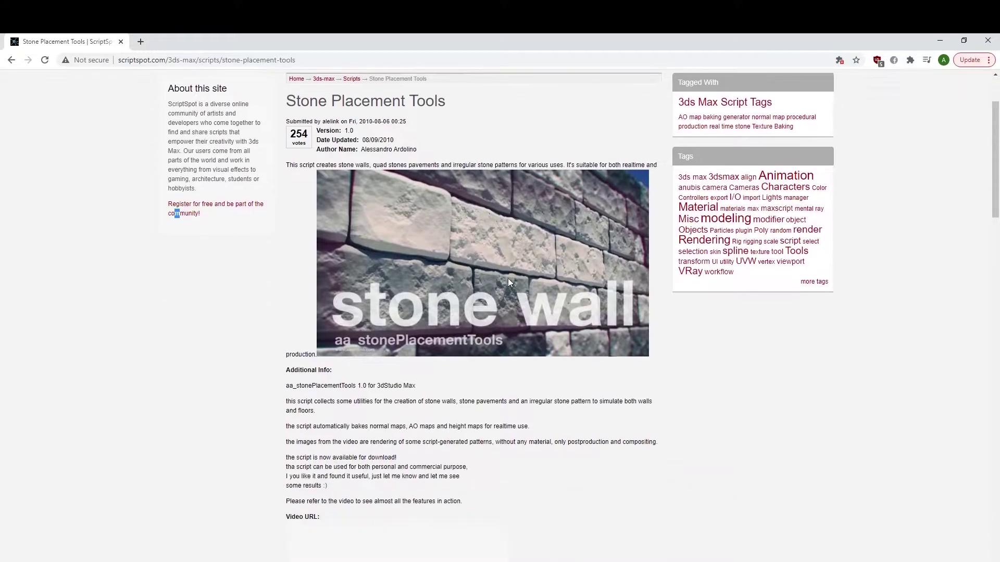
pyautogui.scroll(-1, 180, 213)
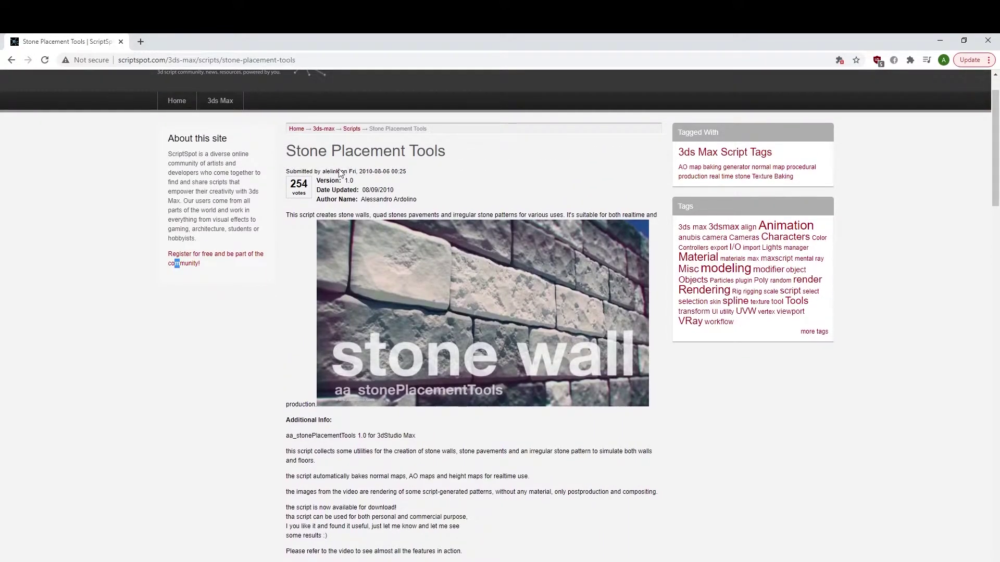
pyautogui.scroll(-9, 357, 308)
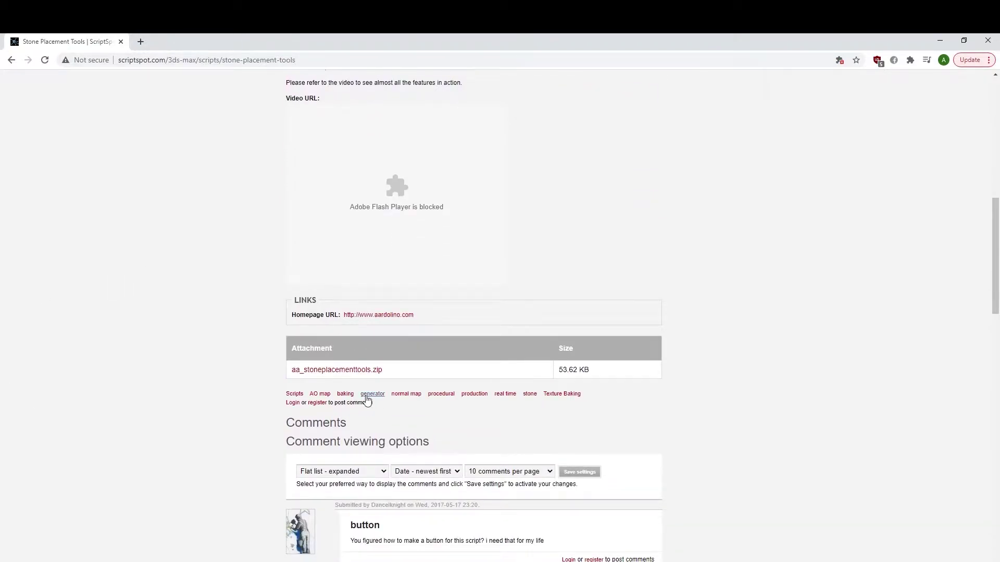
# Back in 3ds Max, run the aa_stonePlacementTools_1x0 script via Scripting > Run Script
pyautogui.click(943, 37)
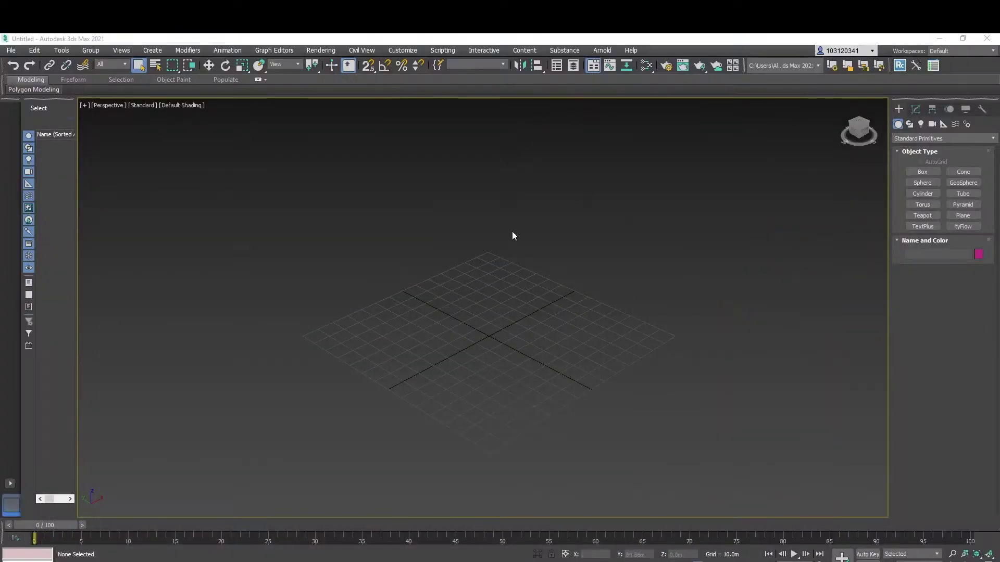
pyautogui.click(442, 50)
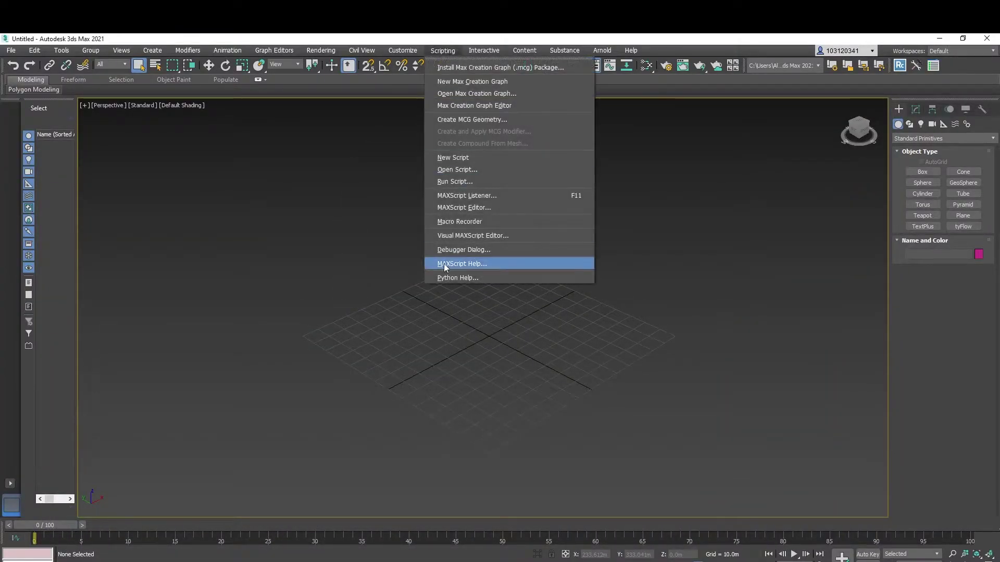
pyautogui.click(499, 181)
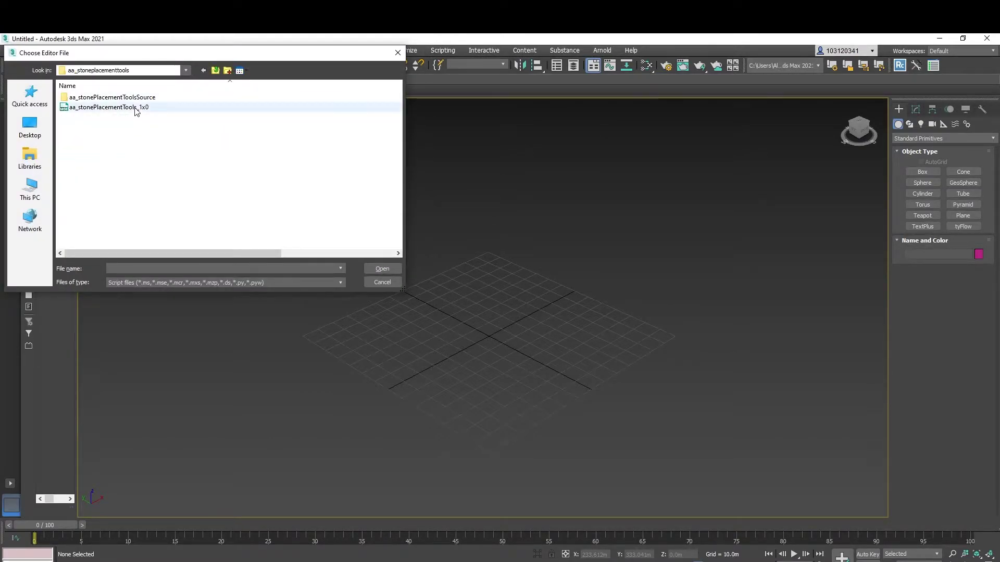
pyautogui.click(137, 111)
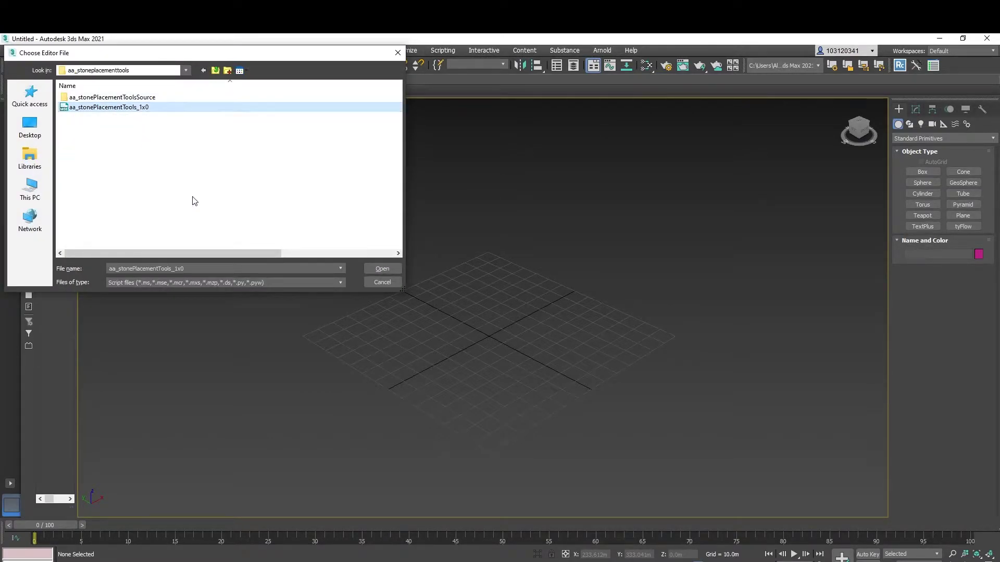
pyautogui.doubleClick(138, 110)
# Move the aa_stonePlacementTools 1.0 window to the left and reframe the viewport grid
pyautogui.moveTo(453, 221); pyautogui.dragTo(127, 231)
pyautogui.moveTo(502, 293); pyautogui.dragTo(541, 188, button='middle')
pyautogui.scroll(3, 568, 248)
# Set the stone tool to min size 3, max size 7, spacing 0.3 and v iter 4
pyautogui.scroll(2, 542, 188)
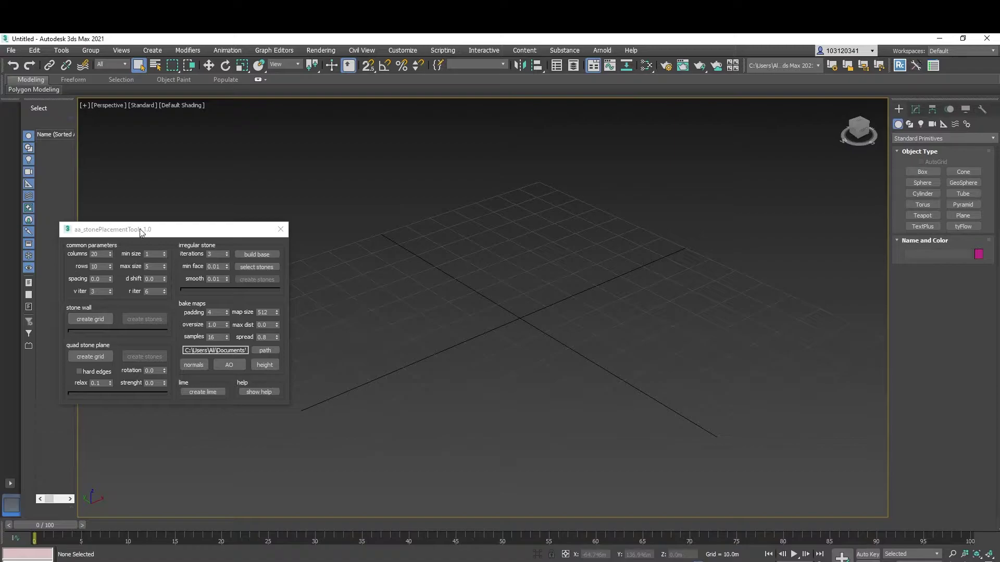
pyautogui.tripleClick(166, 251)
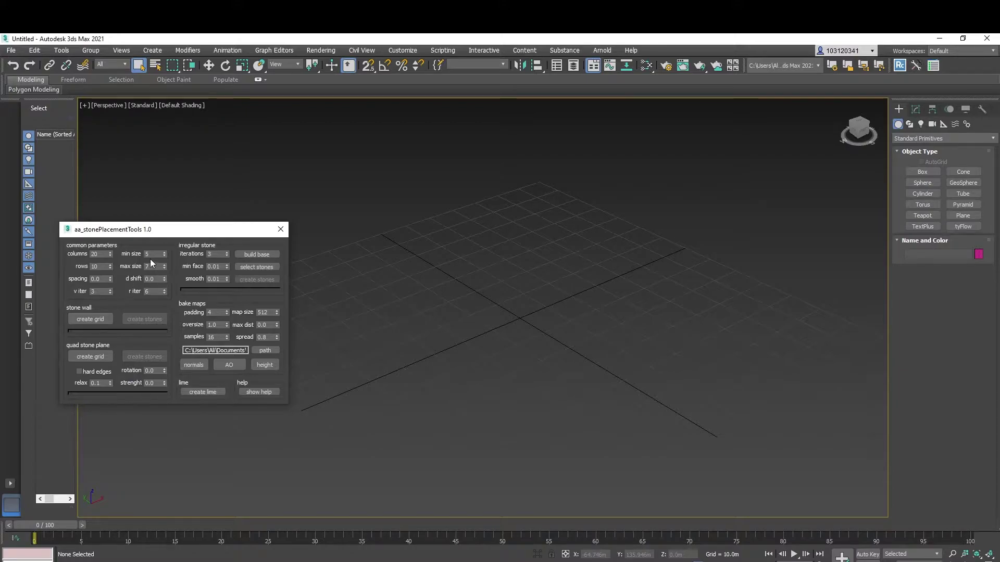
pyautogui.click(109, 281)
# Create the stone wall grid, then set min size to 1 and max size to 6
pyautogui.click(94, 317)
pyautogui.scroll(10, 516, 287)
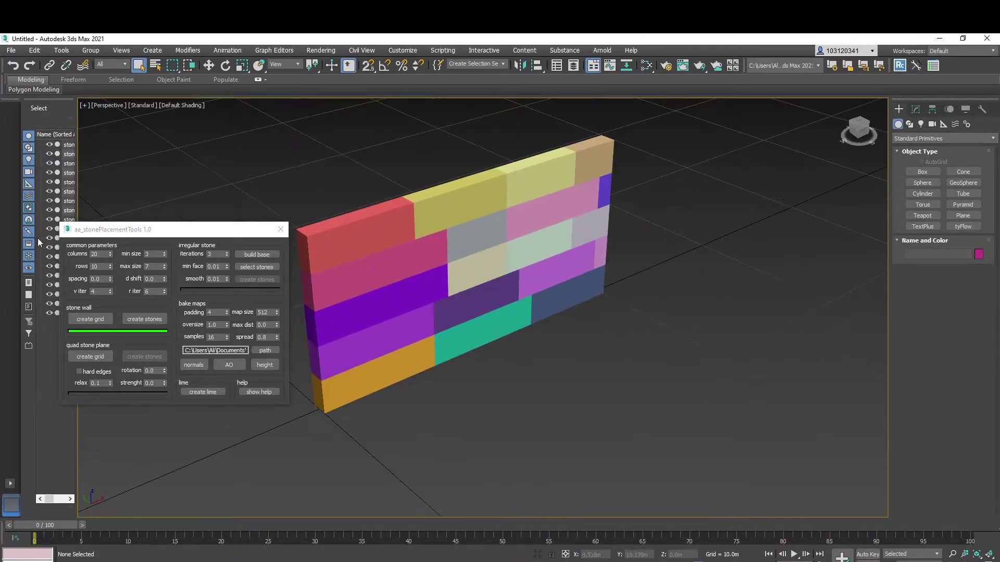
pyautogui.click(163, 255)
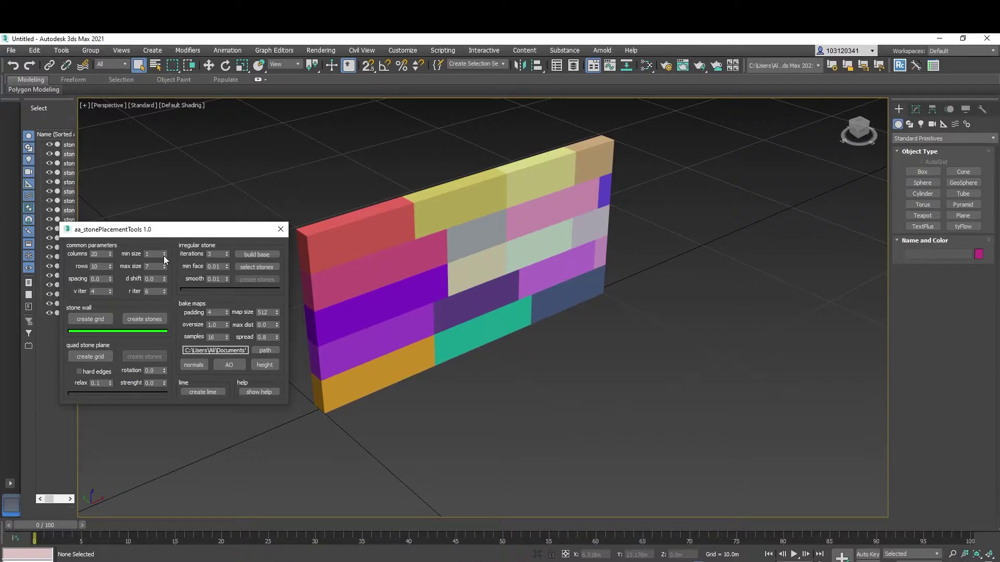
pyautogui.doubleClick(164, 268)
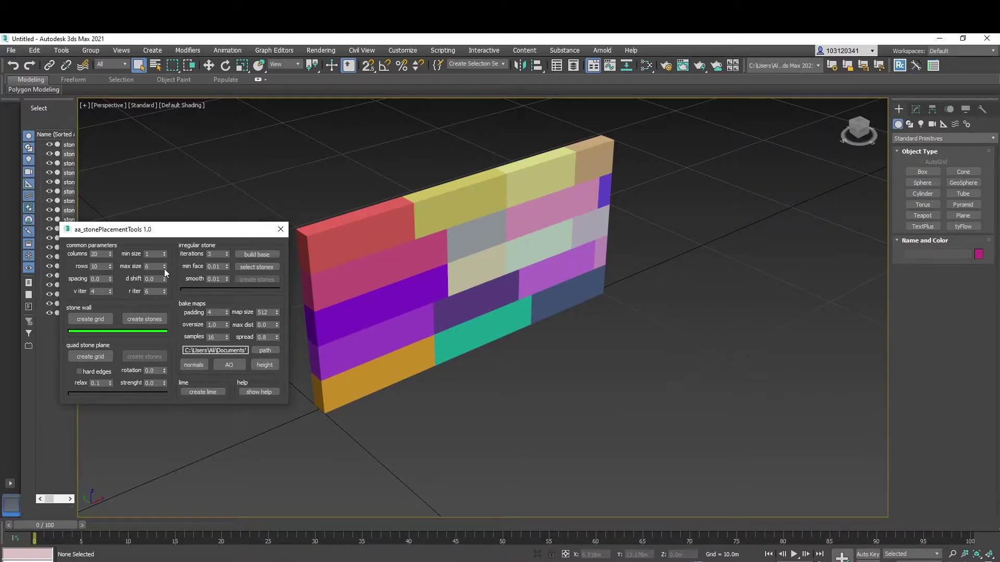
# Regenerate the stone wall grid several times until the block layout looks varied
pyautogui.click(101, 320)
pyautogui.click(91, 320)
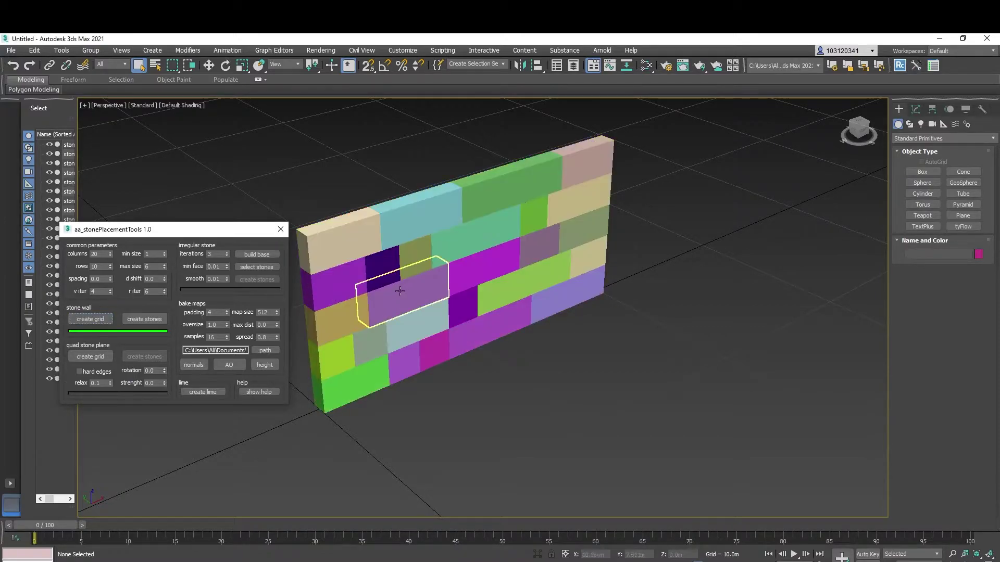
pyautogui.click(91, 320)
pyautogui.click(90, 321)
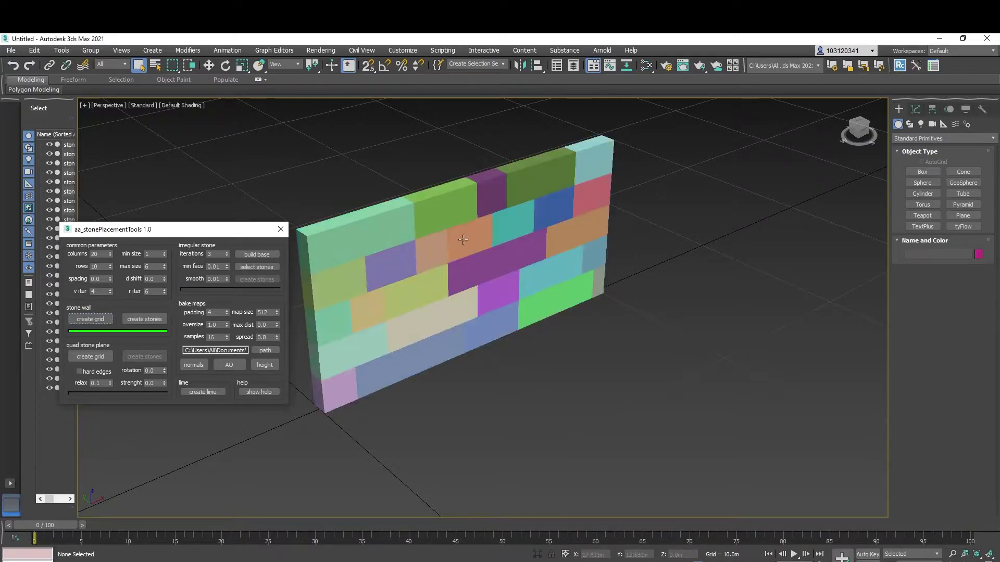
pyautogui.moveTo(479, 294); pyautogui.dragTo(510, 307, button='middle')
pyautogui.click(103, 318)
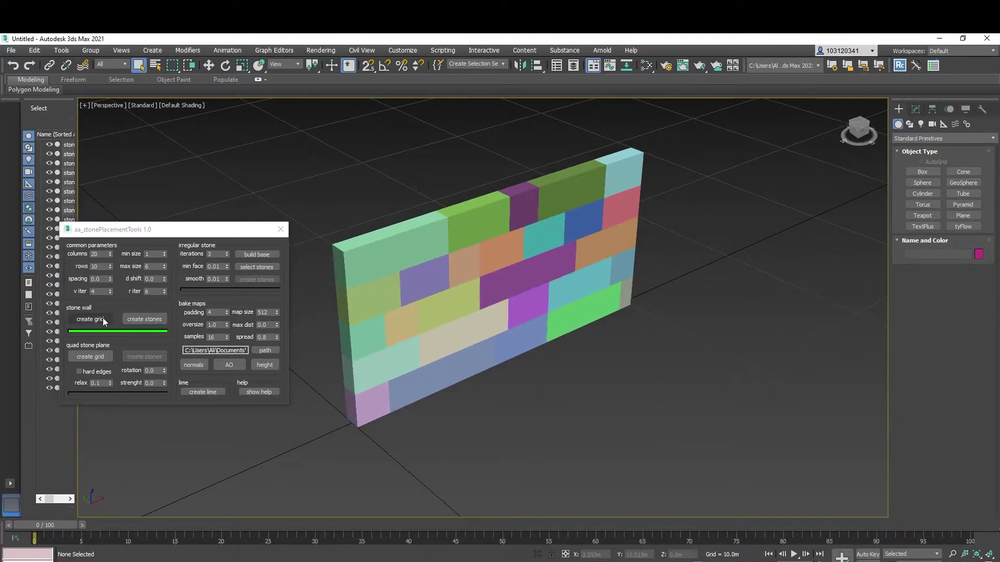
pyautogui.click(103, 322)
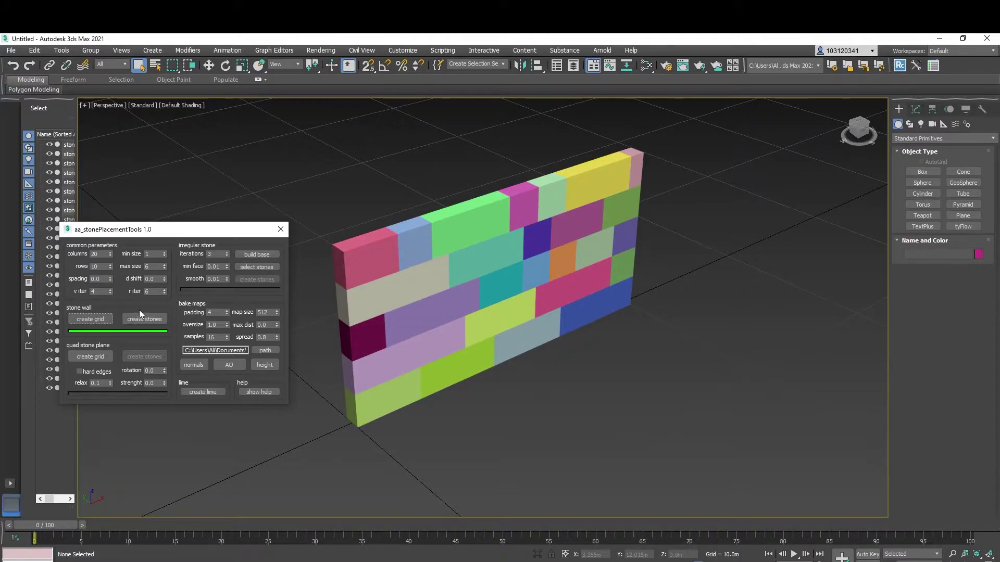
# Convert the wall blocks into rough sculpted stones and orbit around the finished wall
pyautogui.click(150, 319)
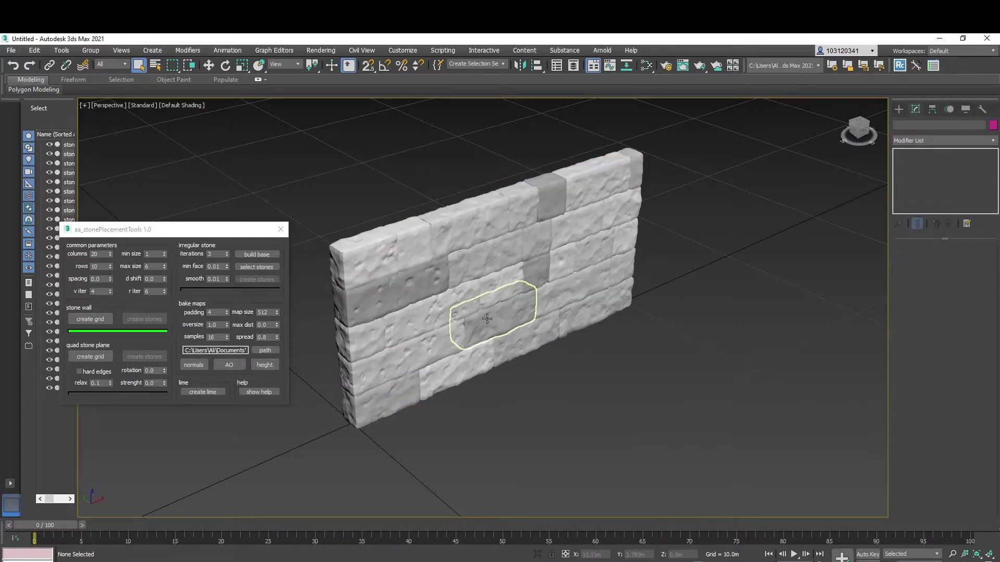
pyautogui.keyDown('alt'); pyautogui.moveTo(520, 265); pyautogui.dragTo(500, 296, button='middle'); pyautogui.keyUp('alt')
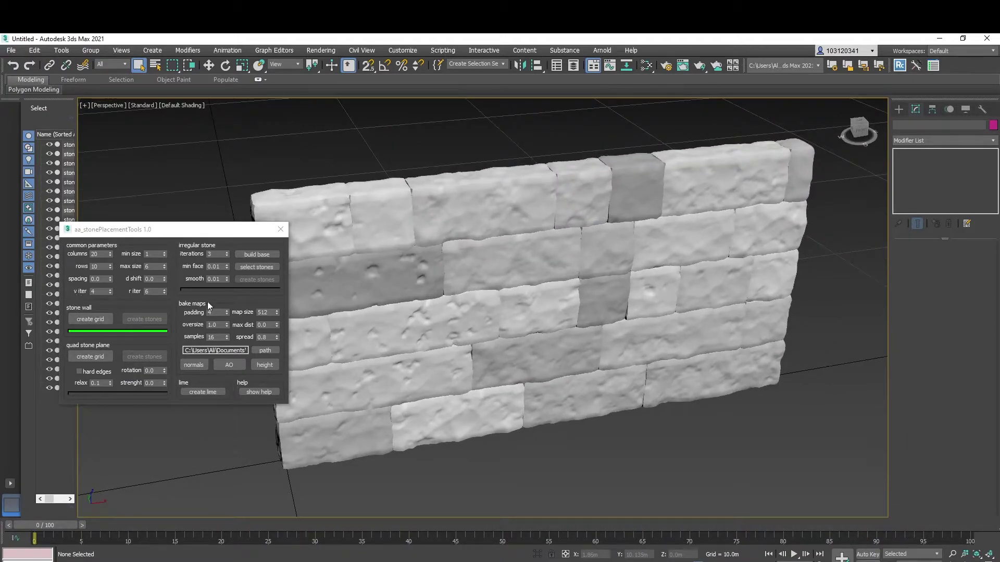
pyautogui.scroll(-4, 568, 335)
pyautogui.keyDown('alt'); pyautogui.moveTo(562, 339); pyautogui.dragTo(645, 312, button='middle'); pyautogui.keyUp('alt')
pyautogui.scroll(3, 590, 334)
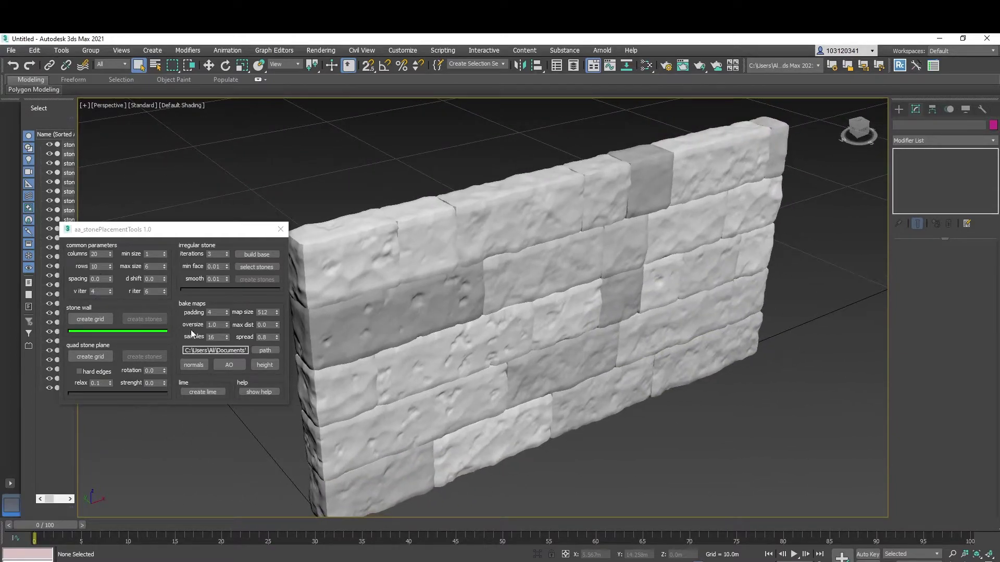
pyautogui.scroll(-3, 513, 371)
pyautogui.keyDown('alt'); pyautogui.moveTo(536, 346); pyautogui.dragTo(507, 336, button='middle'); pyautogui.keyUp('alt')
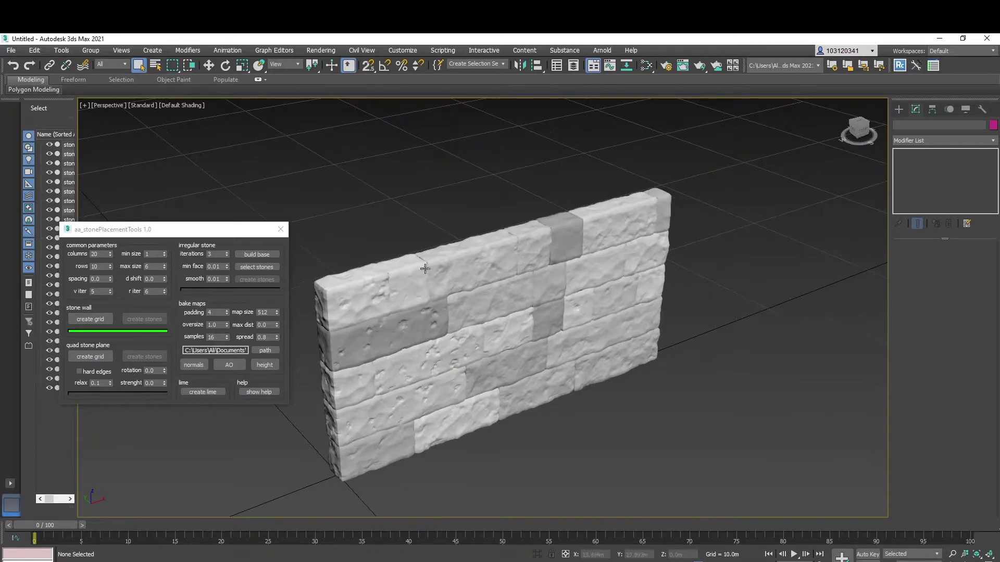
# Set the stone spacing to 1.0 so the wall regenerates
pyautogui.click(111, 277)
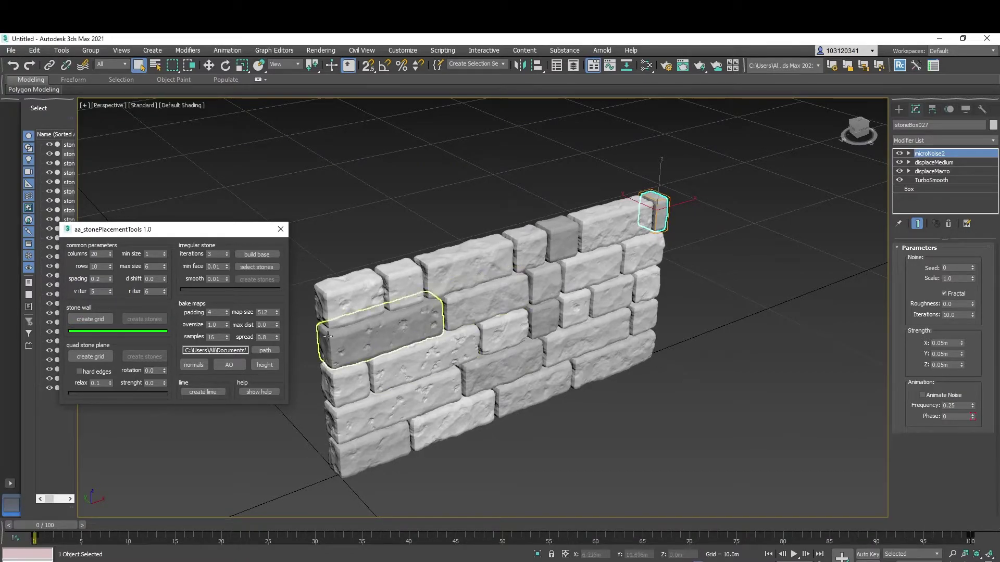
pyautogui.moveTo(110, 280); pyautogui.dragTo(110, 273)
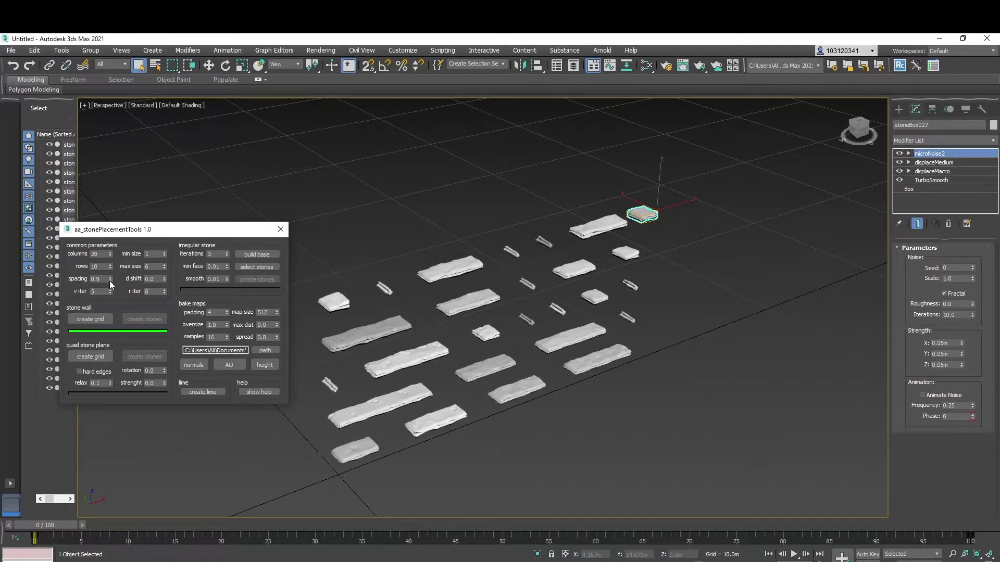
pyautogui.click(111, 276)
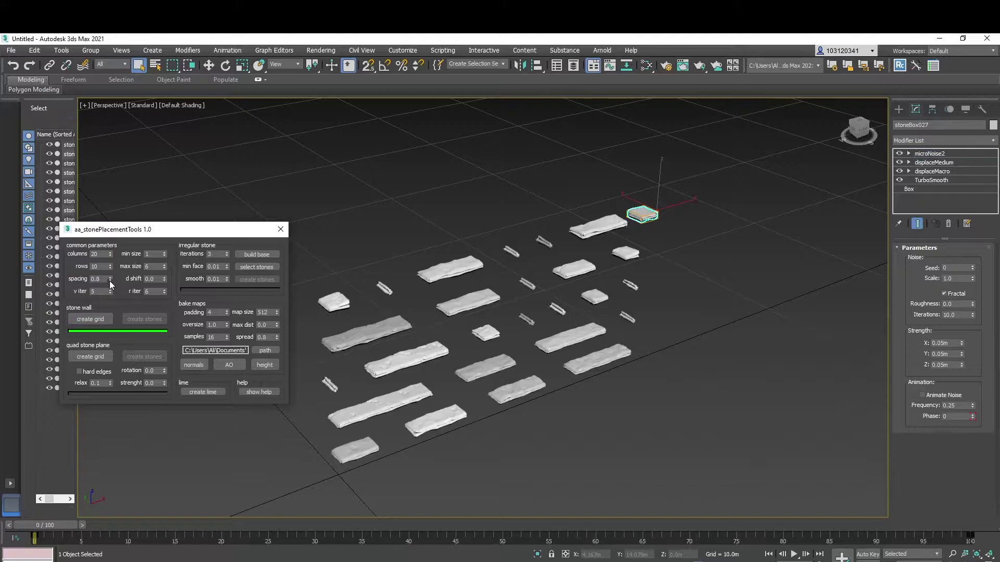
# Reframe the view on the rebuilt wall, clear the selection, and generate a quad stone plane grid
pyautogui.keyDown('alt'); pyautogui.moveTo(511, 253); pyautogui.dragTo(599, 234, button='middle'); pyautogui.keyUp('alt')
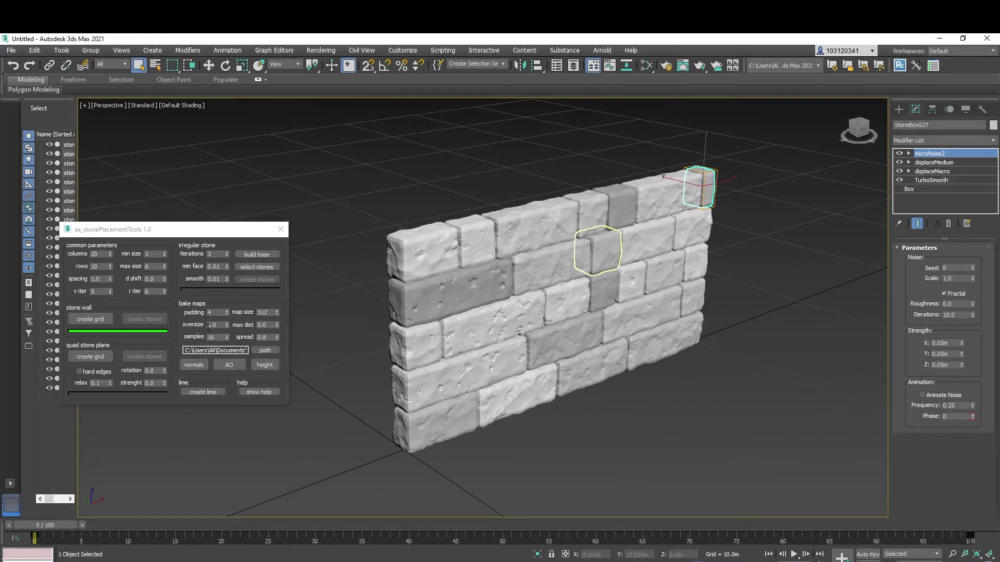
pyautogui.scroll(-5, 654, 289)
pyautogui.moveTo(654, 288); pyautogui.dragTo(582, 244, button='middle')
pyautogui.click(593, 323)
pyautogui.moveTo(599, 311); pyautogui.dragTo(502, 374, button='middle')
pyautogui.scroll(4, 484, 359)
pyautogui.click(102, 354)
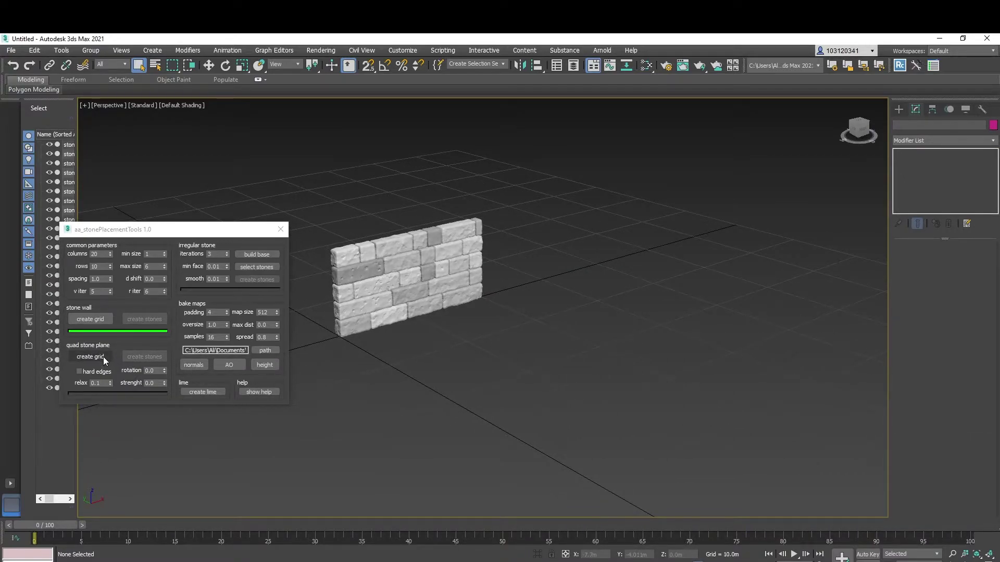
# Create the quad stone plane grid, view it from above, and reroll the layout three times
pyautogui.click(101, 356)
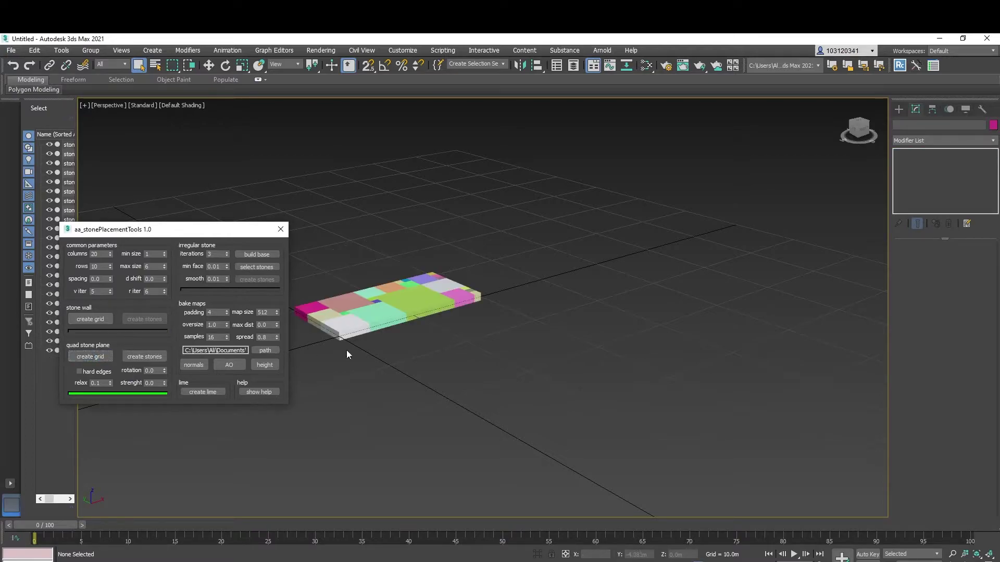
pyautogui.moveTo(394, 317); pyautogui.dragTo(457, 362, button='middle')
pyautogui.moveTo(409, 290)
pyautogui.keyDown('alt'); pyautogui.mouseDown(button='middle')
pyautogui.moveTo(415, 308)
pyautogui.moveTo(413, 297)
pyautogui.mouseUp(button='middle'); pyautogui.keyUp('alt')
pyautogui.scroll(5, 443, 292)
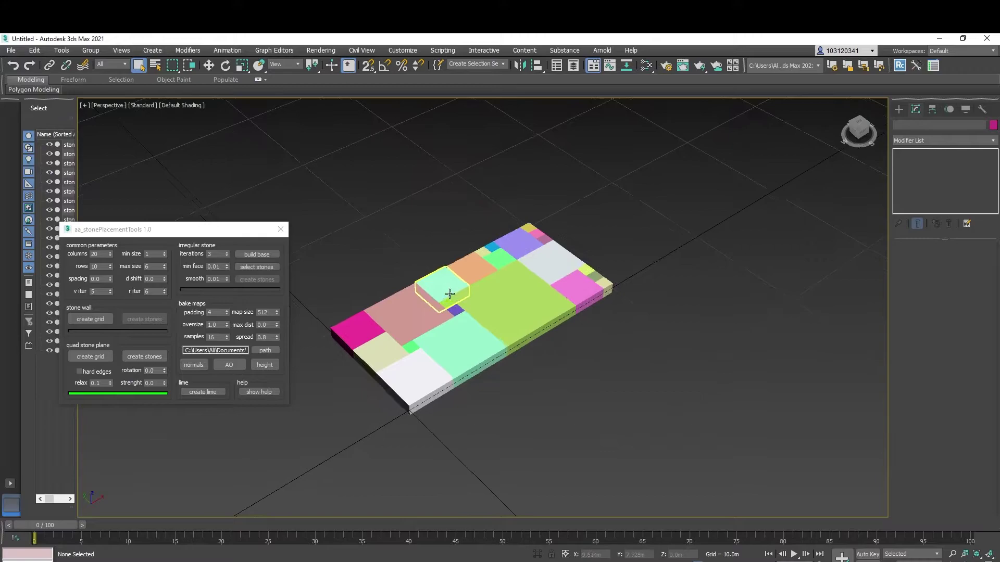
pyautogui.click(98, 356)
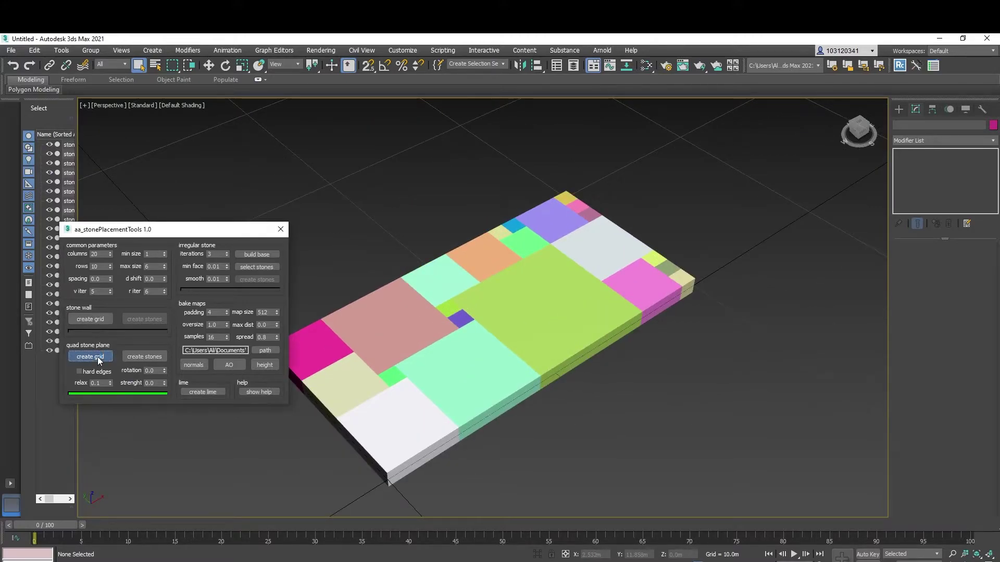
pyautogui.click(98, 357)
pyautogui.click(98, 357)
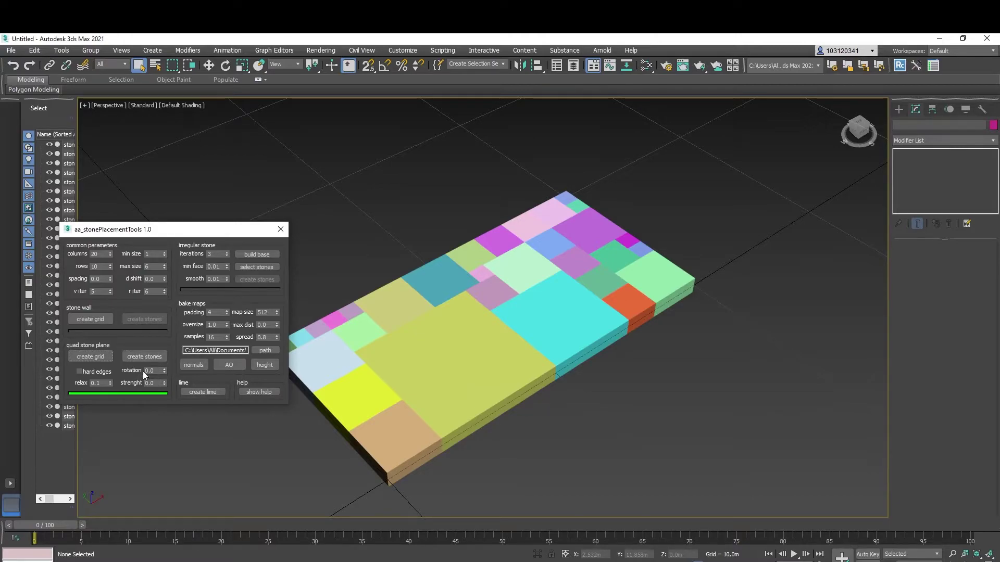
# Turn the quad stone layout into sculpted grey paving stones
pyautogui.click(151, 357)
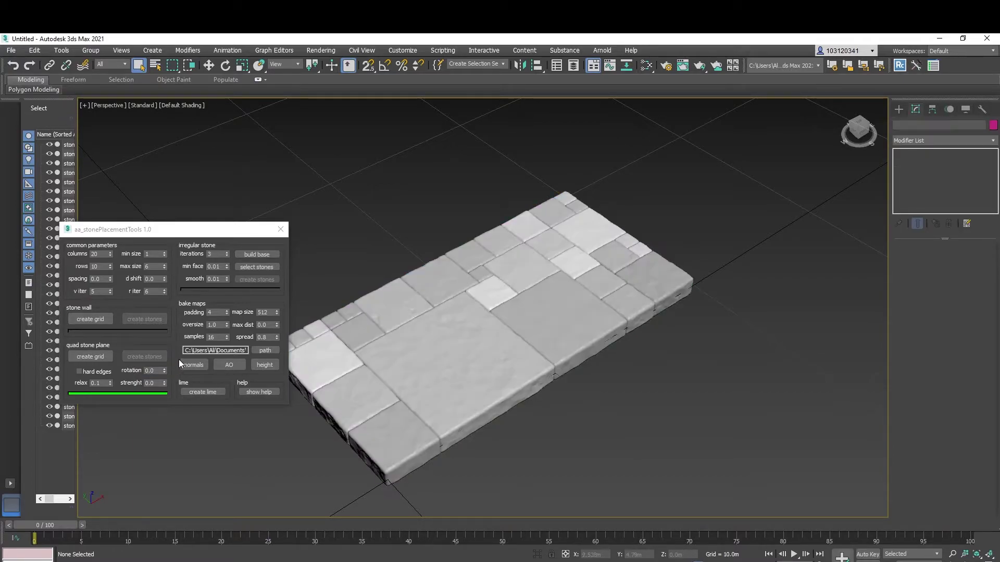
pyautogui.moveTo(516, 373); pyautogui.dragTo(511, 303, button='middle')
pyautogui.scroll(3, 569, 276)
pyautogui.scroll(-3, 522, 319)
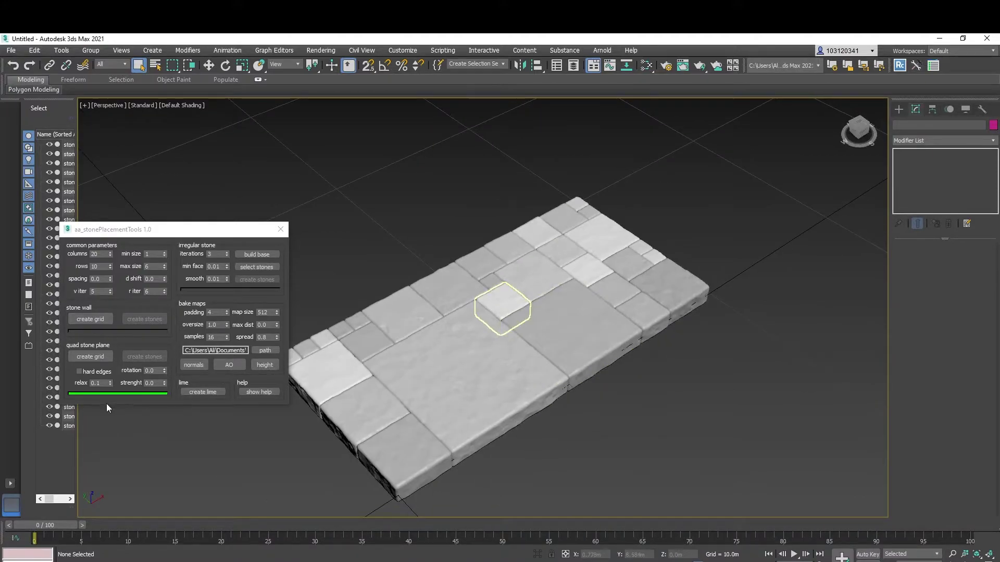
# Raise the paving stones' random rotation to 10.0, then clear the selection
pyautogui.click(164, 369)
pyautogui.click(164, 369)
pyautogui.click(164, 369)
pyautogui.click(165, 369)
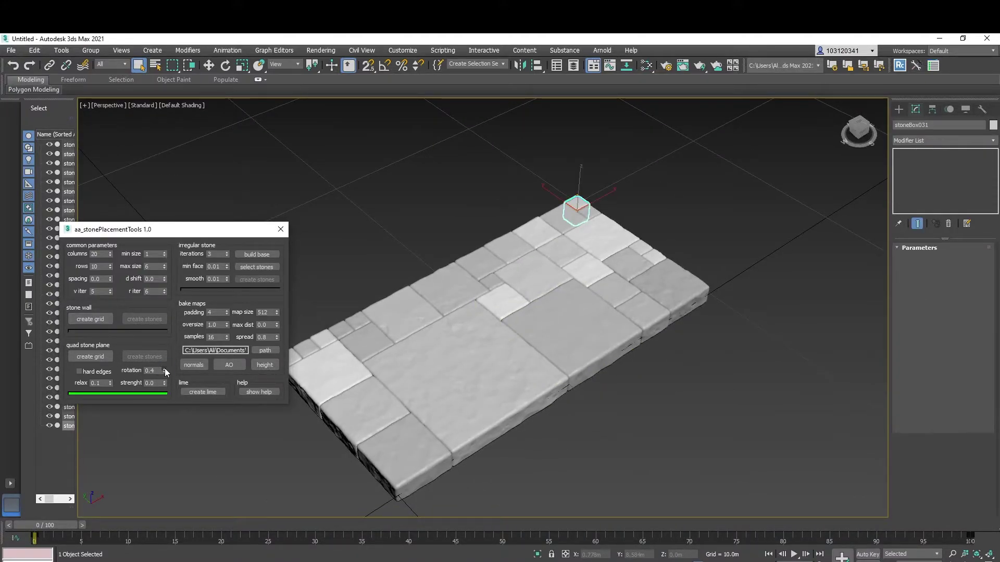
pyautogui.click(165, 368)
pyautogui.click(165, 369)
pyautogui.click(165, 369)
pyautogui.click(165, 369)
pyautogui.click(164, 368)
pyautogui.click(164, 369)
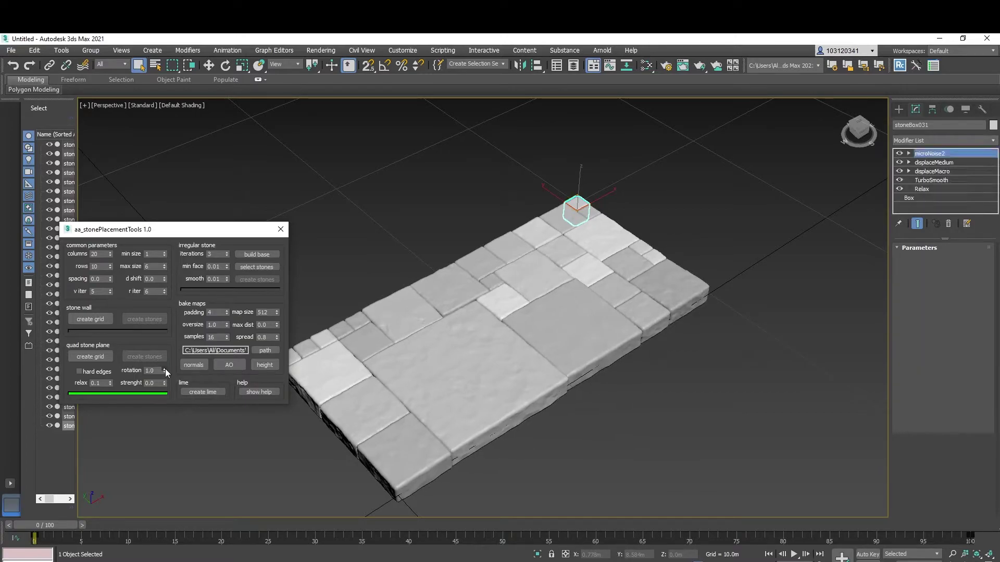
pyautogui.click(164, 368)
pyautogui.click(164, 369)
pyautogui.click(164, 368)
pyautogui.click(165, 369)
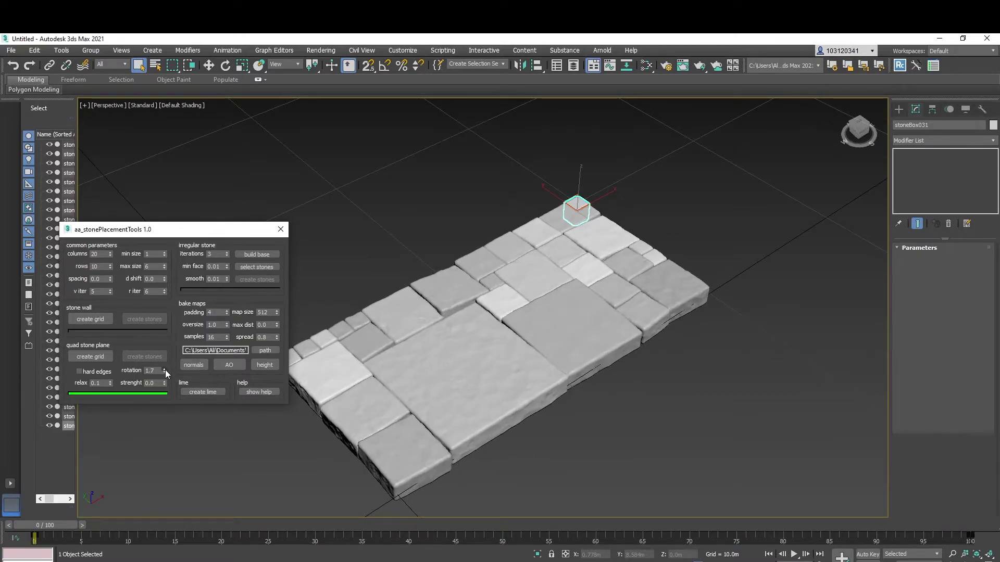
pyautogui.click(165, 369)
pyautogui.click(165, 369)
pyautogui.click(165, 368)
pyautogui.click(165, 369)
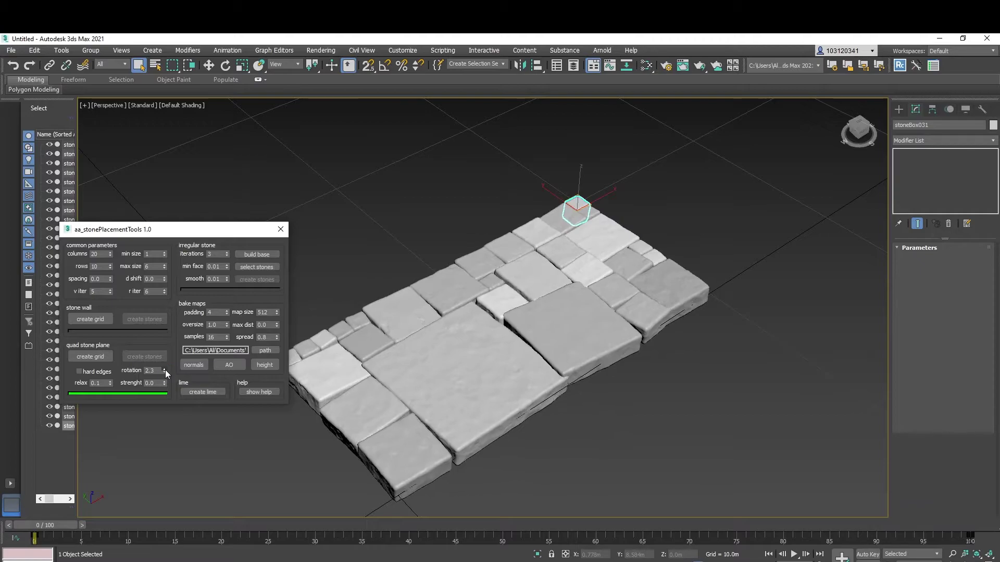
pyautogui.click(165, 368)
pyautogui.click(164, 368)
pyautogui.click(165, 369)
pyautogui.click(164, 369)
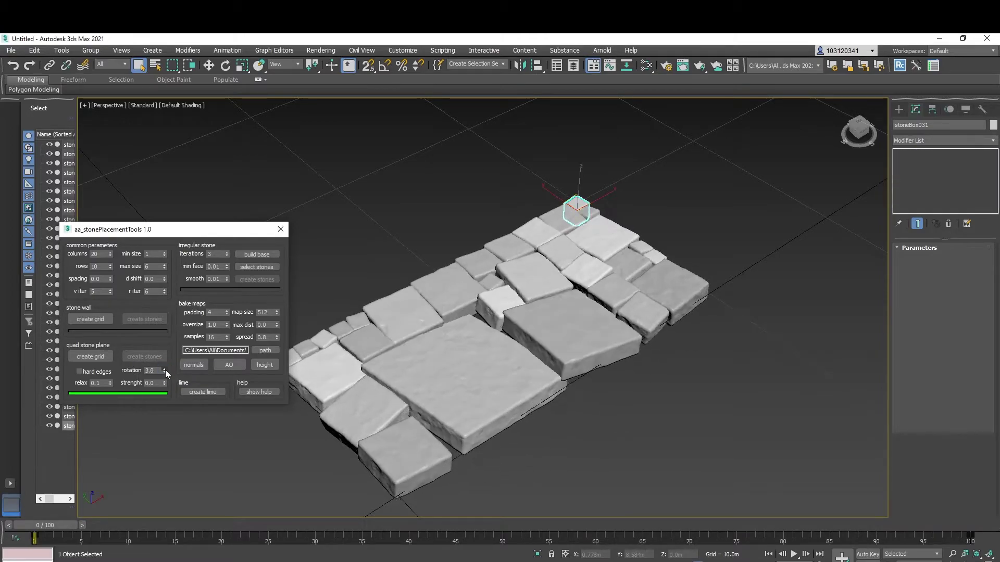
pyautogui.click(165, 369)
pyautogui.click(165, 369)
pyautogui.click(164, 369)
pyautogui.click(164, 368)
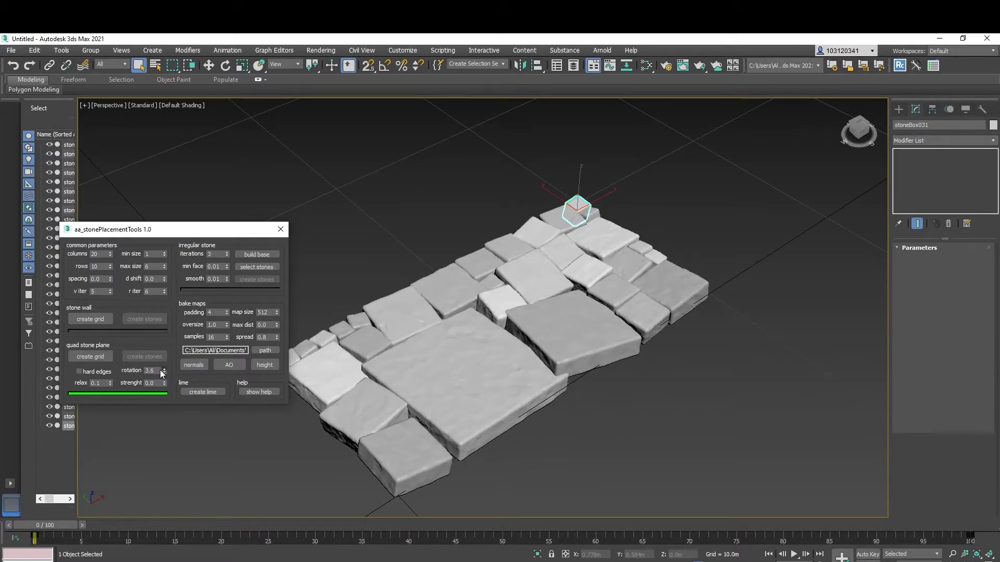
pyautogui.rightClick(162, 370)
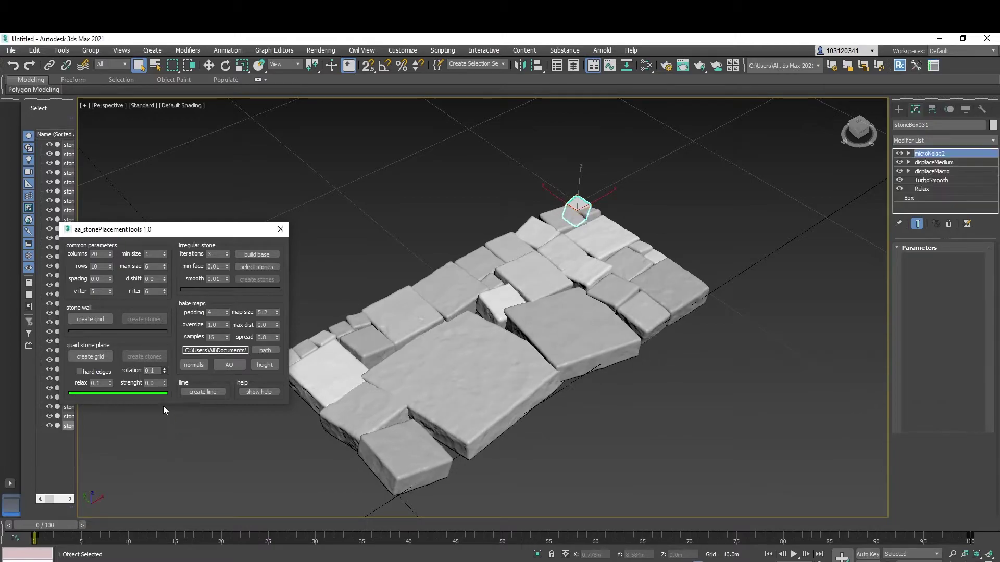
pyautogui.moveTo(164, 406); pyautogui.dragTo(501, 331)
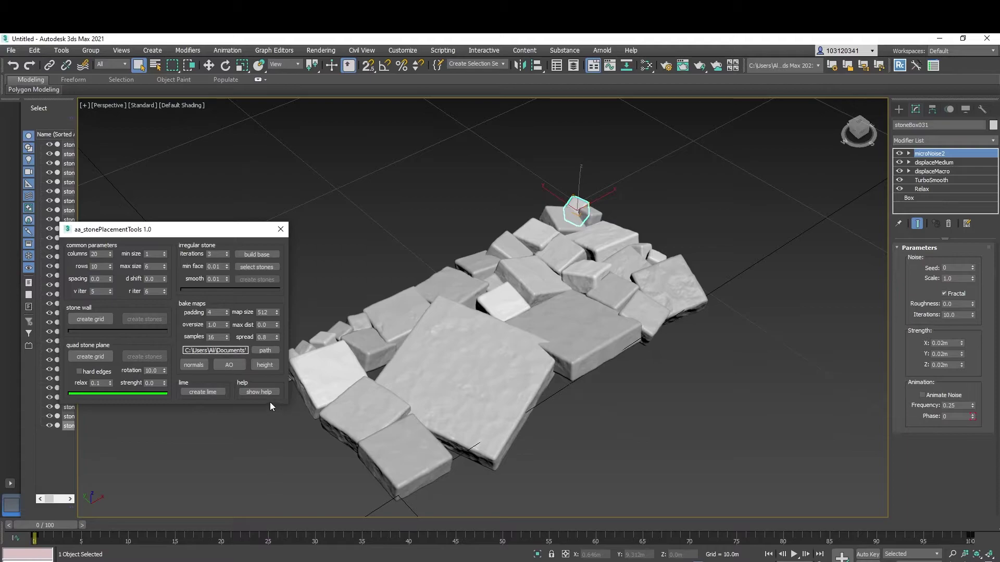
pyautogui.click(622, 342)
pyautogui.click(662, 393)
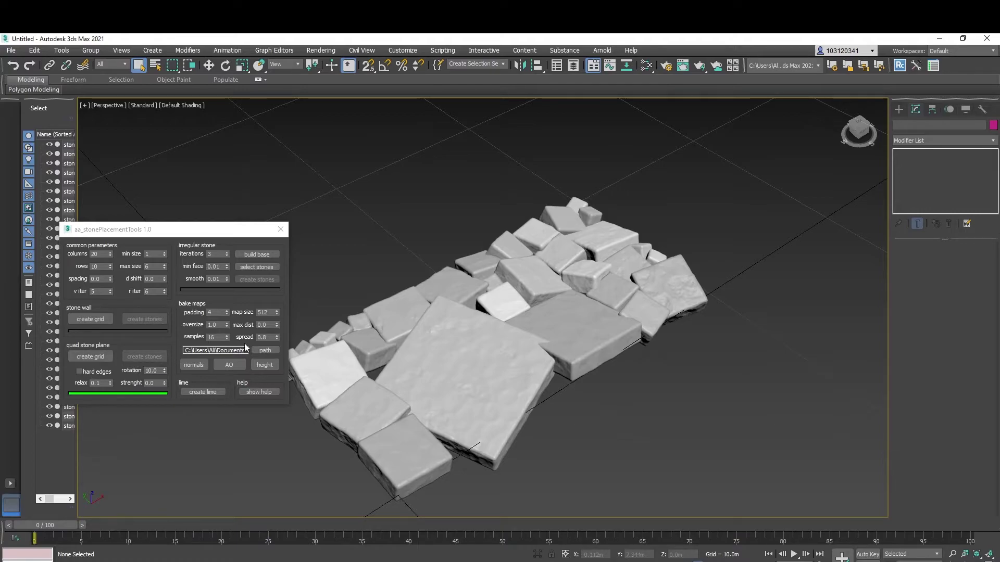
# Select a large paving stone, nudge it with the Move tool, then select its neighbour
pyautogui.moveTo(521, 319); pyautogui.dragTo(459, 327, button='middle')
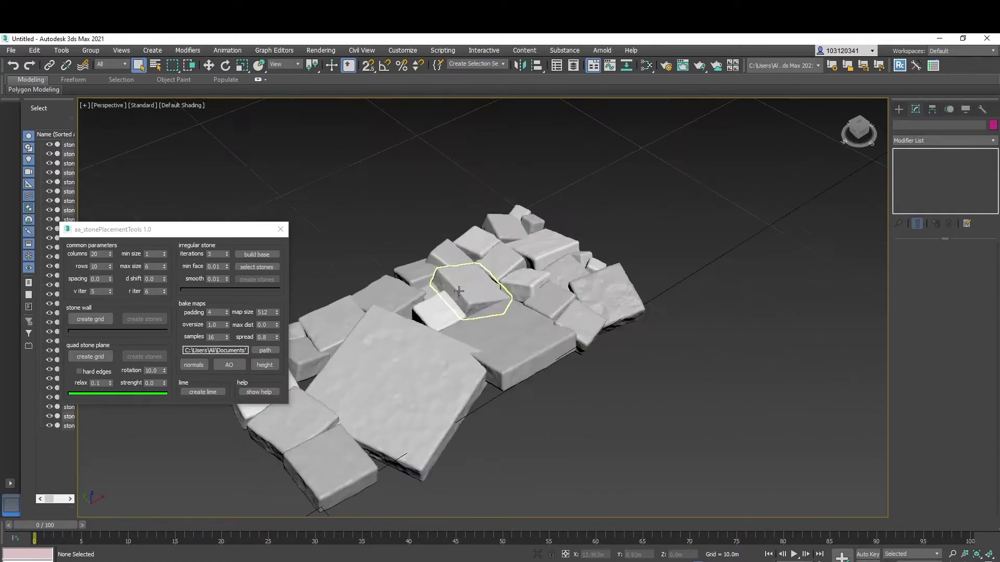
pyautogui.keyDown('alt'); pyautogui.moveTo(457, 272); pyautogui.dragTo(407, 342, button='middle'); pyautogui.keyUp('alt')
pyautogui.click(407, 342)
pyautogui.scroll(-4, 407, 342)
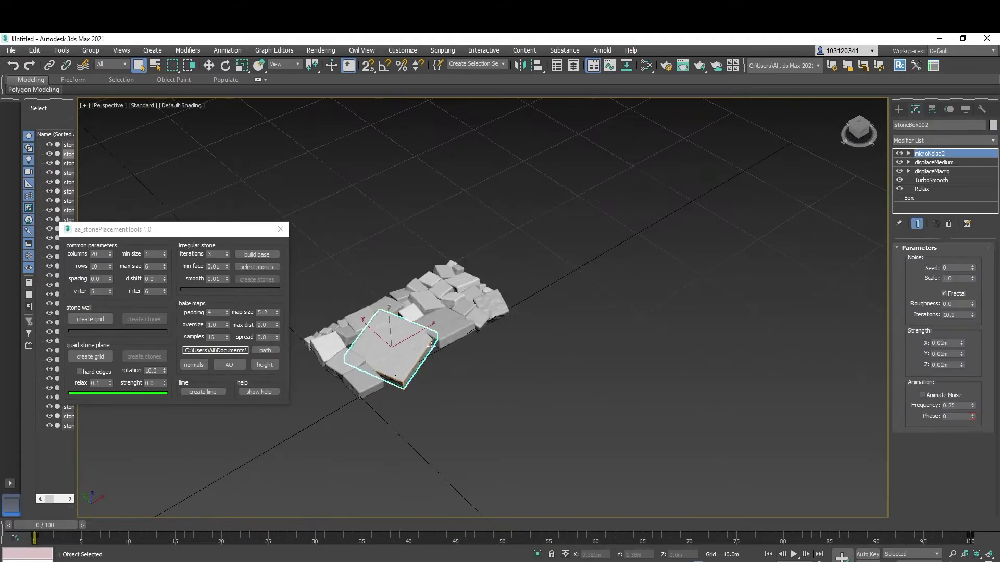
pyautogui.press('w')
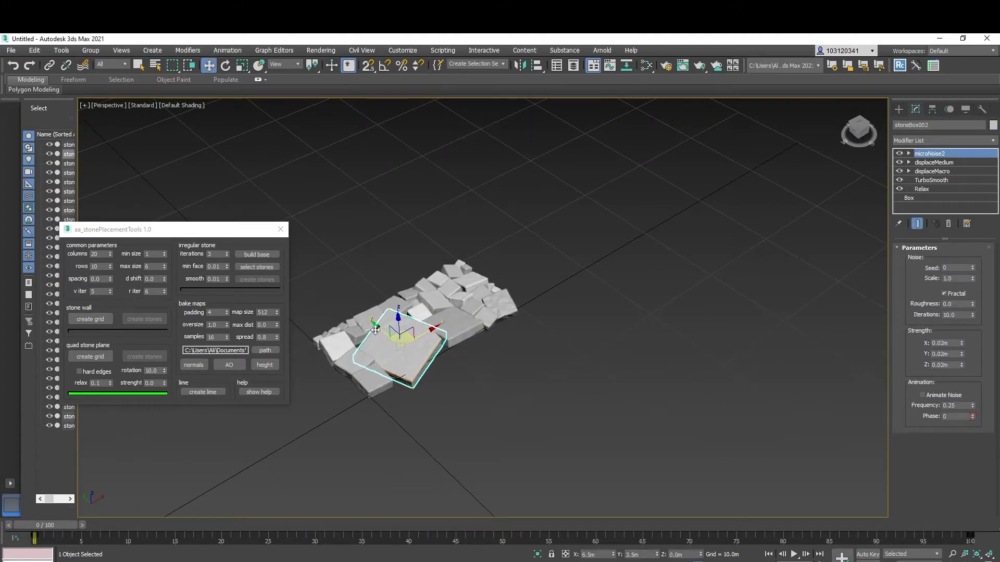
pyautogui.moveTo(415, 339); pyautogui.dragTo(429, 313)
pyautogui.click(463, 322)
# Orbit the stone patch from low and high angles, clear the selection, and build the irregular stone base
pyautogui.keyDown('alt'); pyautogui.moveTo(429, 313); pyautogui.dragTo(454, 324, button='middle'); pyautogui.keyUp('alt')
pyautogui.scroll(4, 380, 319)
pyautogui.keyDown('alt'); pyautogui.moveTo(379, 319); pyautogui.dragTo(458, 283, button='middle'); pyautogui.keyUp('alt')
pyautogui.scroll(4, 439, 367)
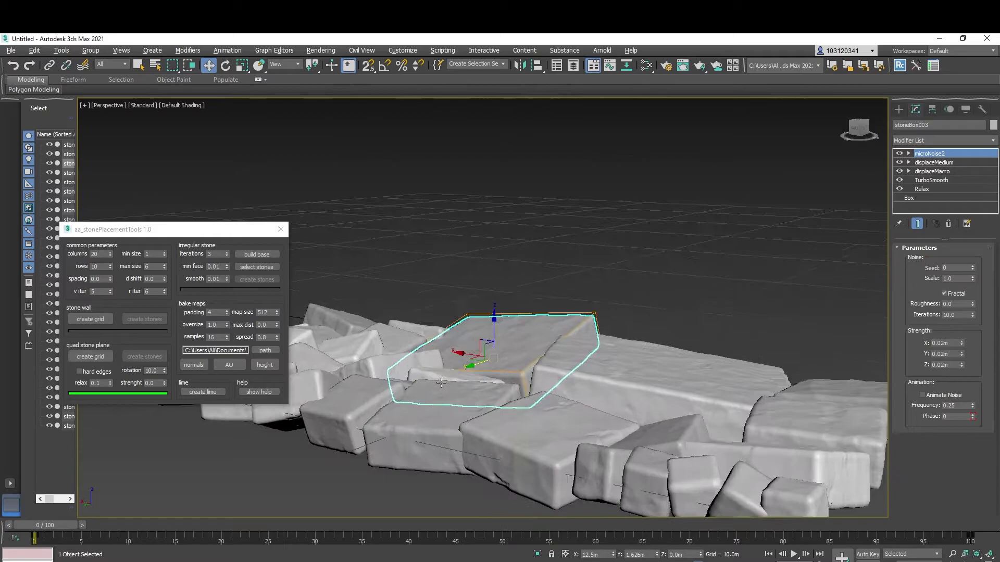
pyautogui.keyDown('alt'); pyautogui.moveTo(438, 375); pyautogui.dragTo(491, 355, button='middle'); pyautogui.keyUp('alt')
pyautogui.scroll(-3, 479, 358)
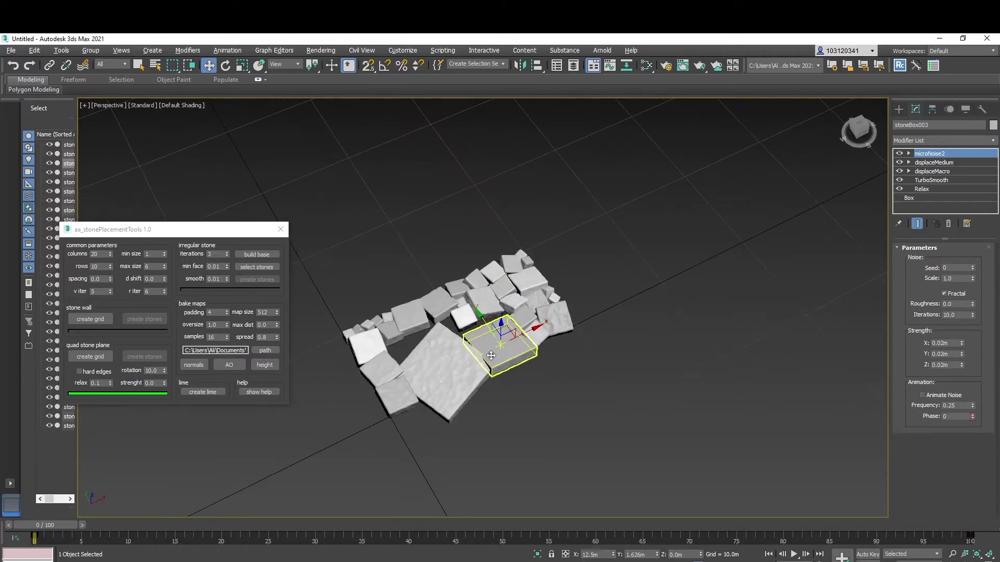
pyautogui.click(628, 359)
pyautogui.click(244, 255)
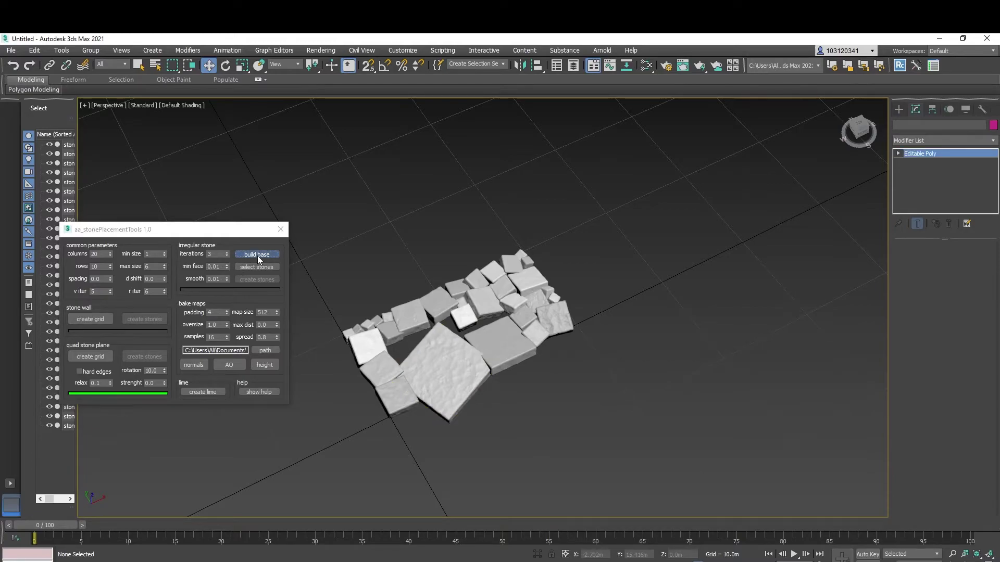
# Pick one cell of the irregular base, create a single test stone from it, and frame it
pyautogui.scroll(3, 454, 369)
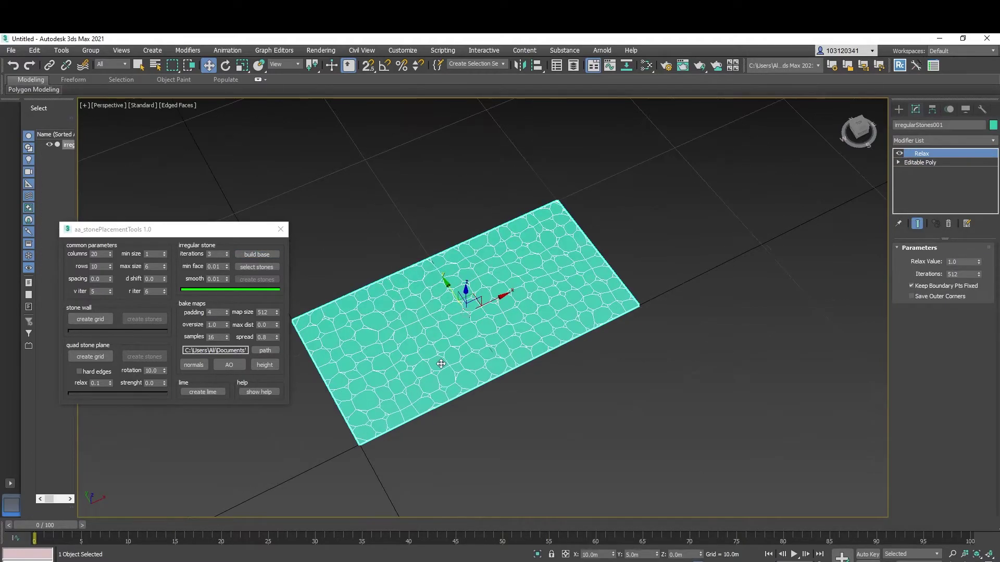
pyautogui.click(250, 268)
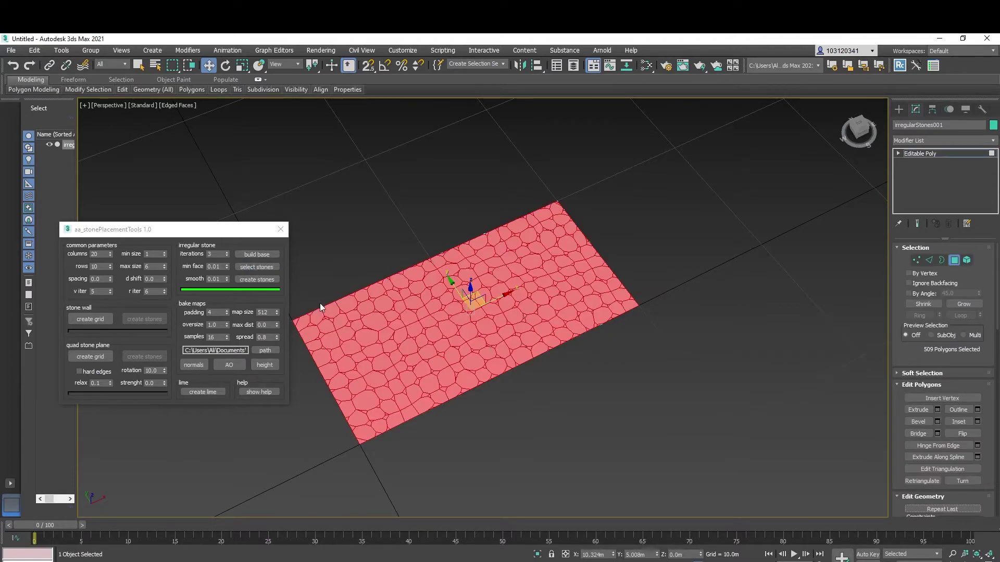
pyautogui.click(395, 326)
pyautogui.click(396, 352)
pyautogui.click(478, 314)
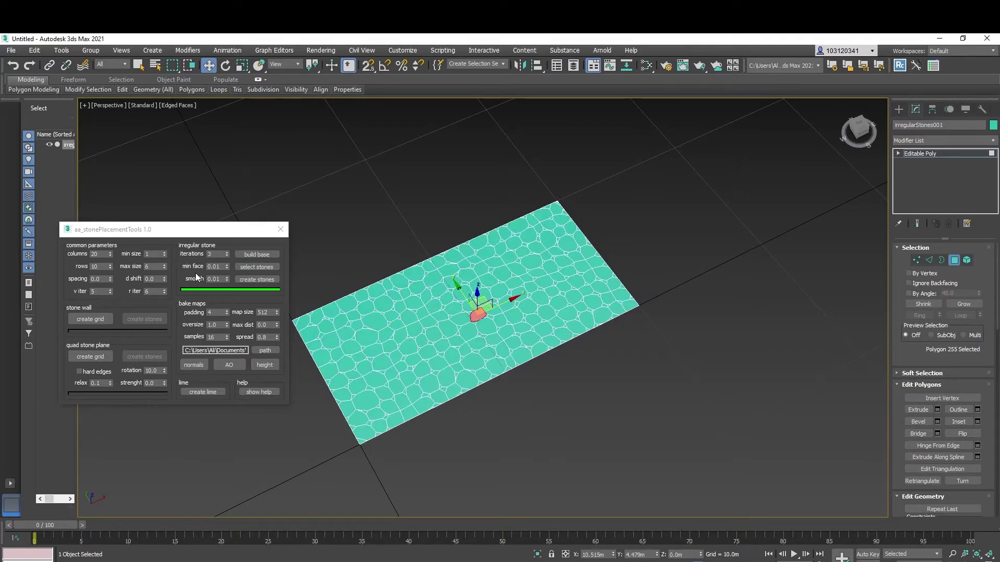
pyautogui.click(258, 280)
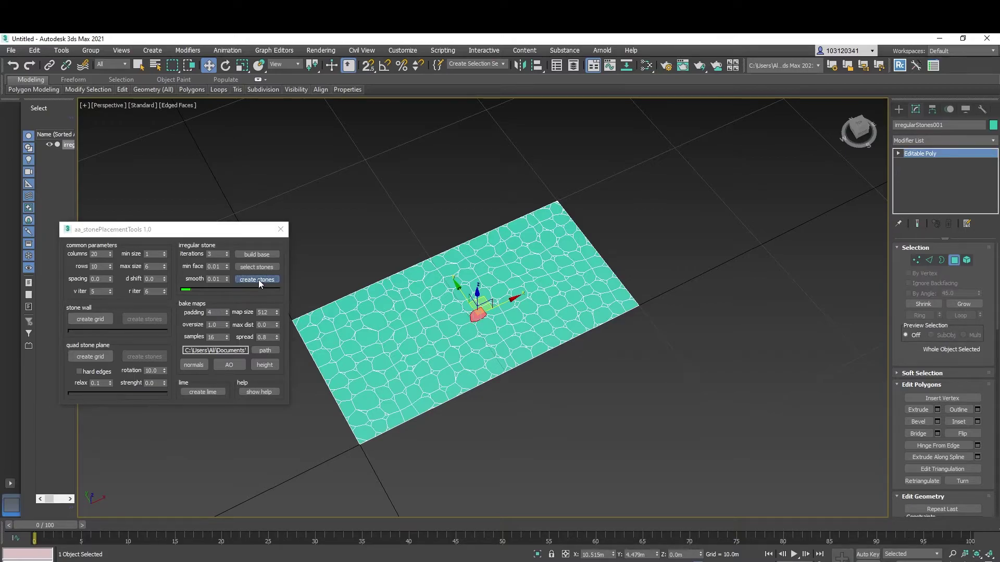
pyautogui.press('z')
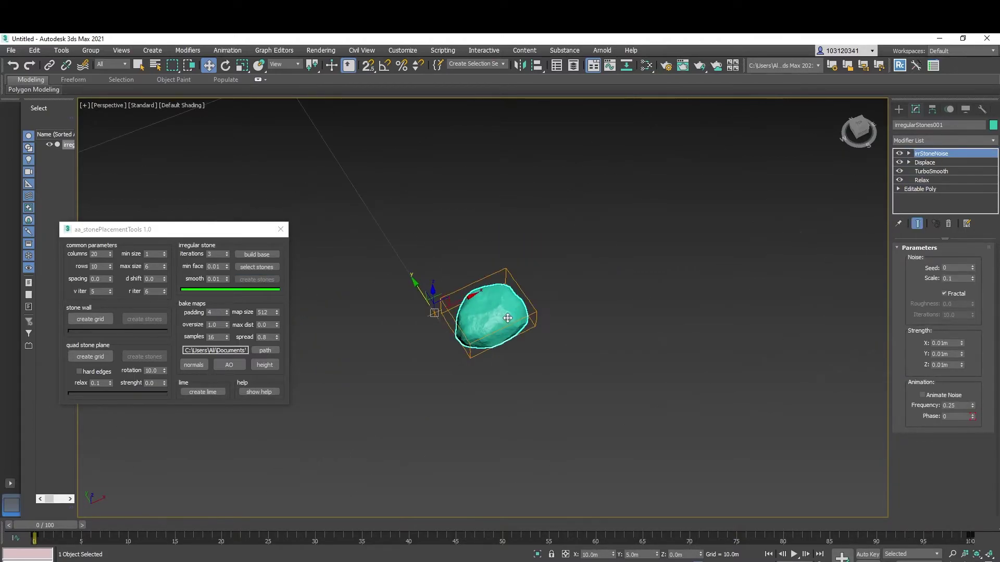
pyautogui.scroll(-5, 463, 267)
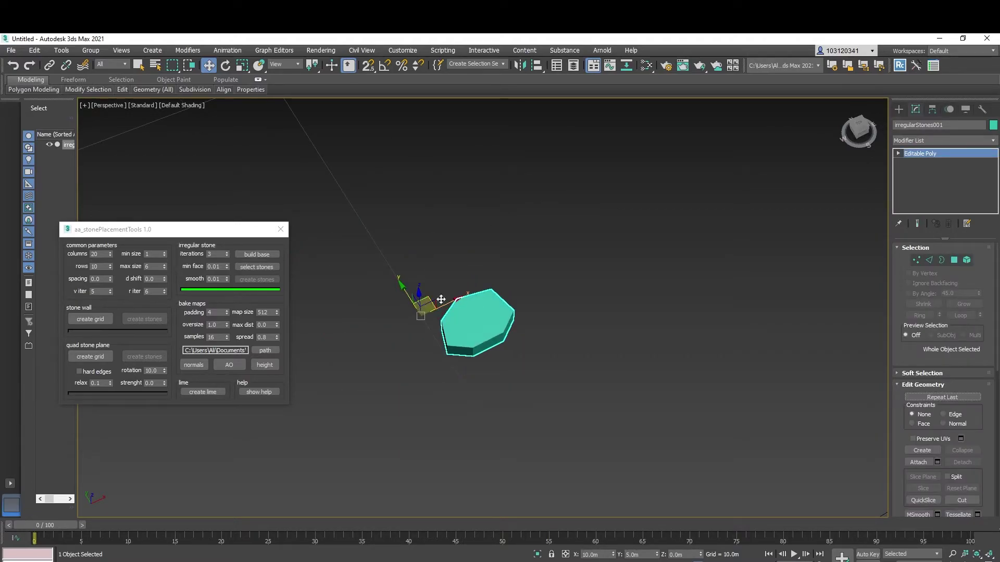
pyautogui.scroll(-5, 476, 334)
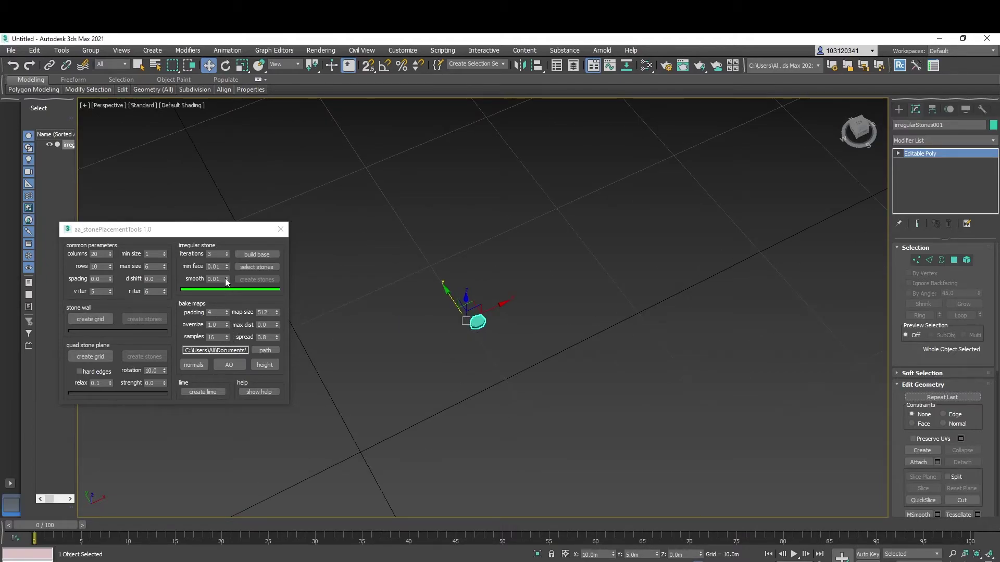
# Rebuild the irregular base, then turn all 519 cells into rounded cobblestones despite the TurboSmooth warning
pyautogui.click(256, 255)
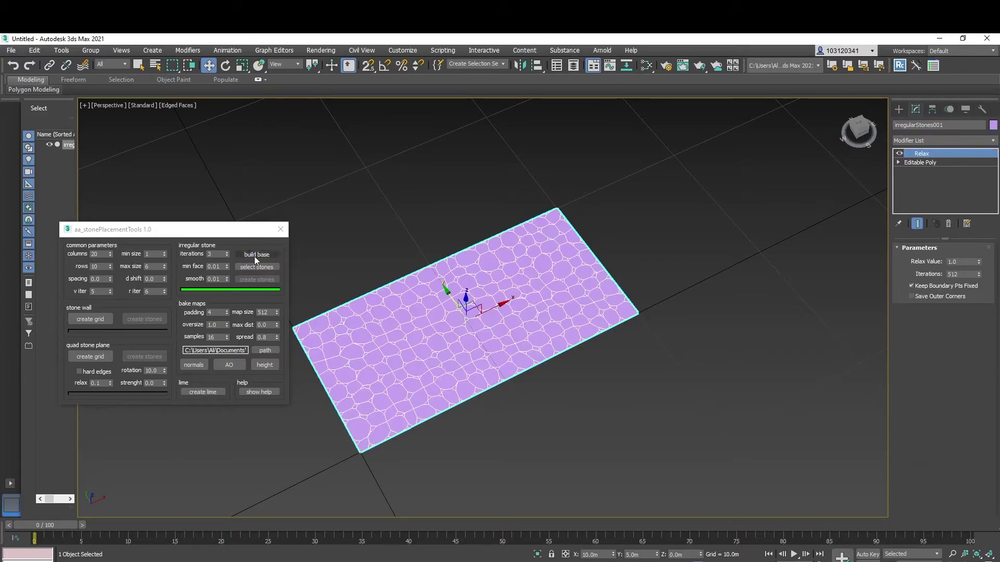
pyautogui.click(258, 265)
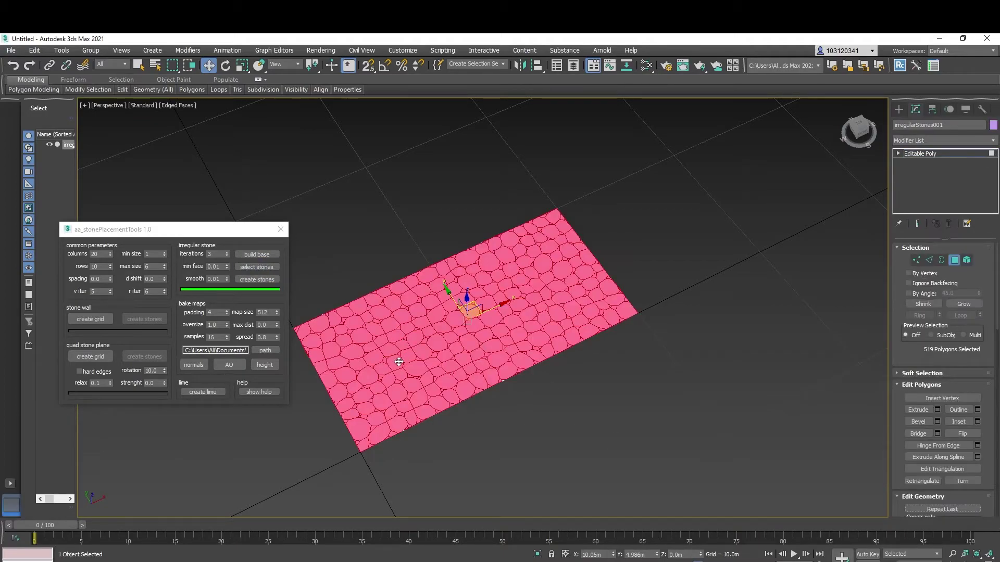
pyautogui.click(255, 280)
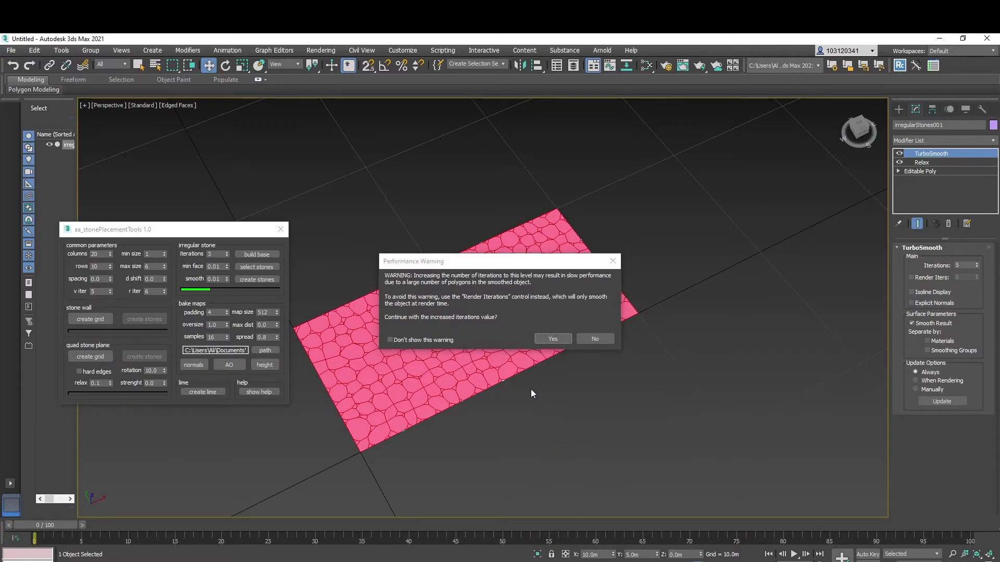
pyautogui.click(553, 338)
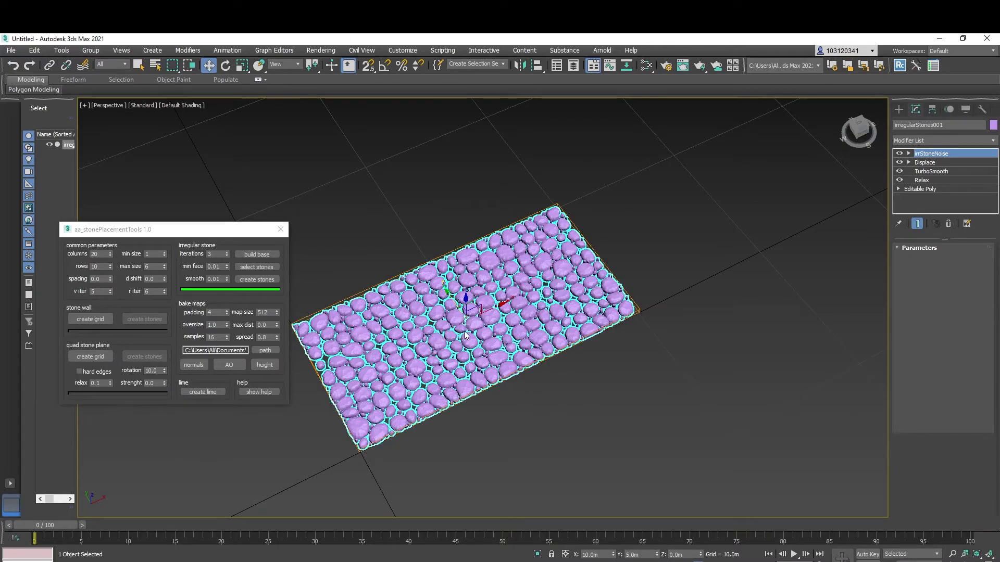
pyautogui.scroll(2, 492, 417)
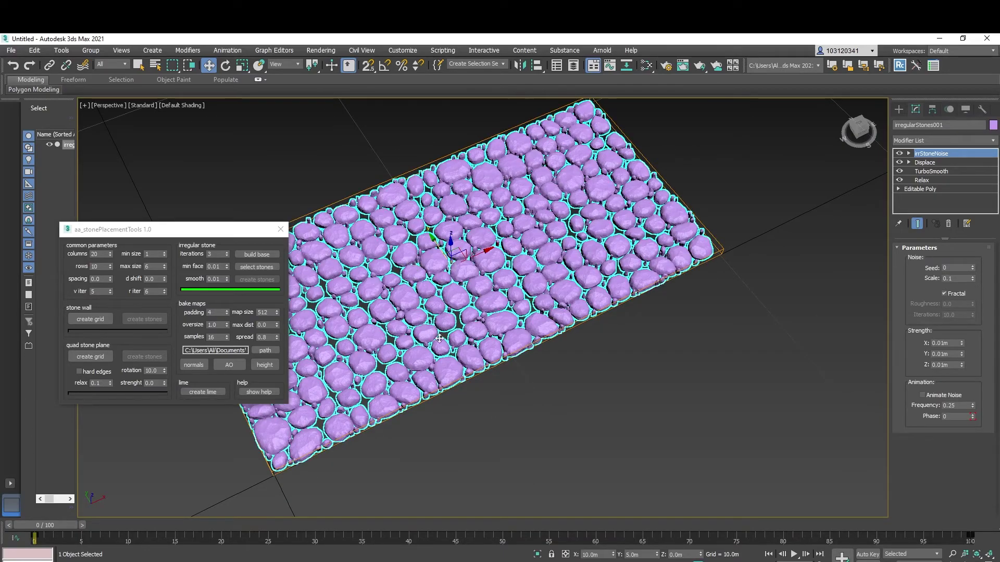
pyautogui.scroll(3, 447, 344)
pyautogui.moveTo(447, 345); pyautogui.dragTo(333, 448, button='middle')
pyautogui.moveTo(593, 276); pyautogui.dragTo(614, 317, button='middle')
pyautogui.scroll(-5, 654, 313)
pyautogui.scroll(2, 654, 312)
pyautogui.click(694, 394)
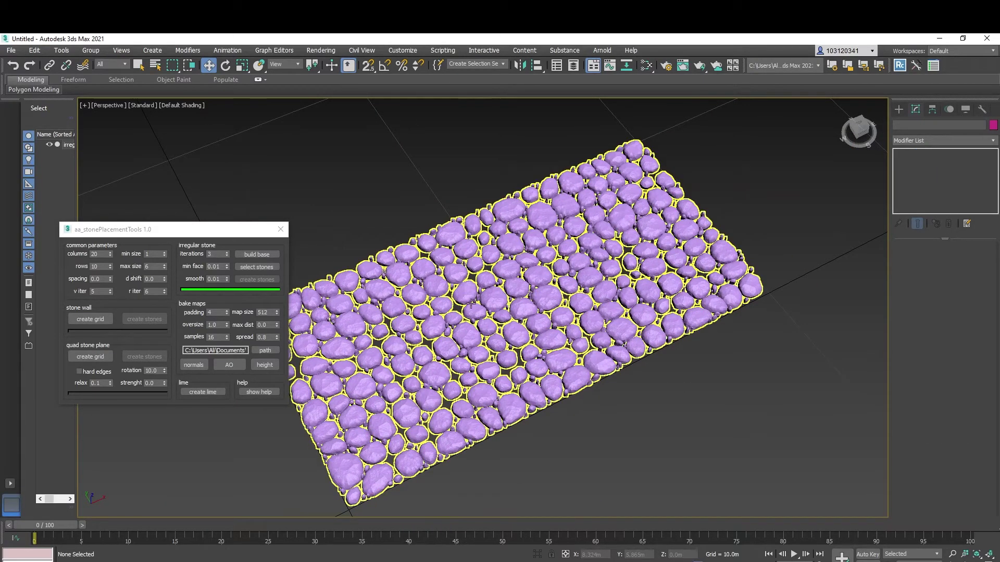
pyautogui.moveTo(596, 277); pyautogui.dragTo(709, 283, button='middle')
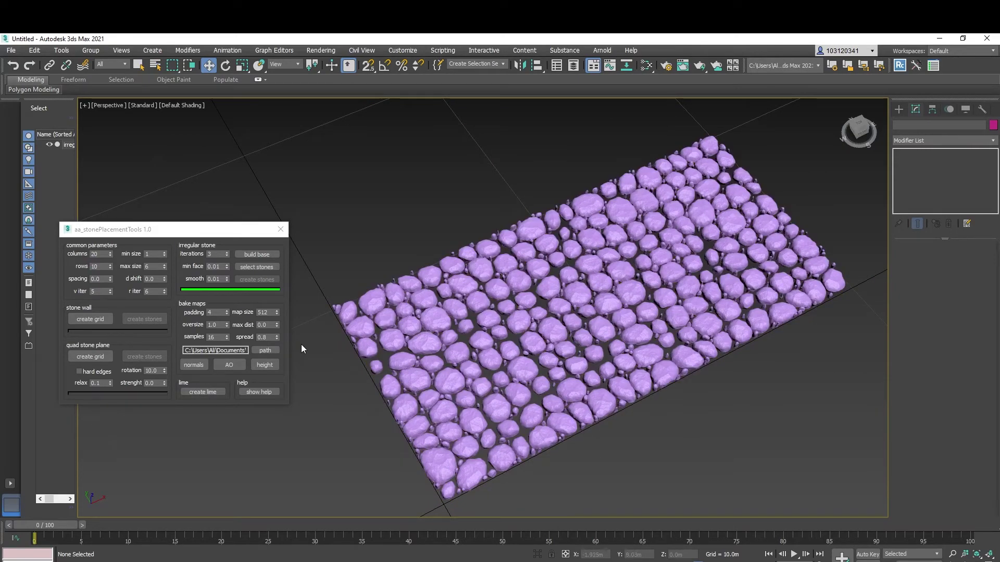
pyautogui.scroll(-3, 626, 337)
pyautogui.scroll(-1, 626, 337)
pyautogui.scroll(4, 620, 336)
pyautogui.moveTo(571, 324); pyautogui.dragTo(579, 287, button='middle')
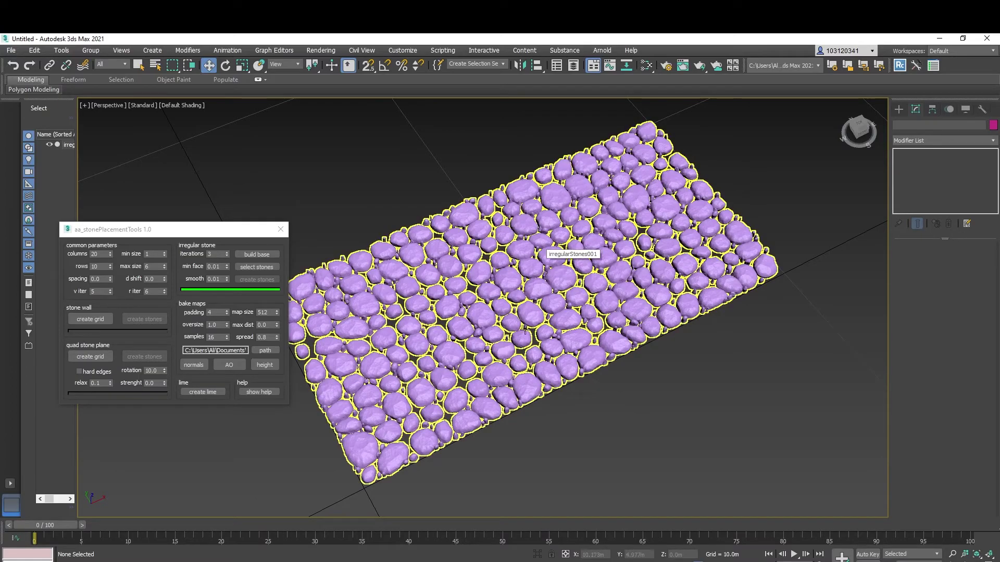
pyautogui.moveTo(557, 332); pyautogui.dragTo(526, 336, button='middle')
pyautogui.scroll(-3, 599, 324)
pyautogui.scroll(3, 596, 320)
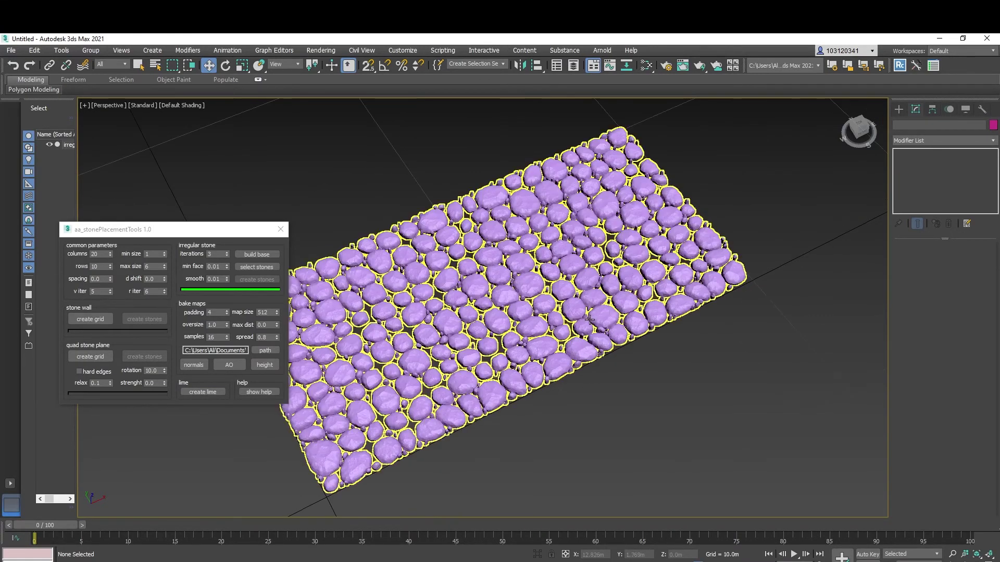
pyautogui.moveTo(591, 311); pyautogui.dragTo(631, 320, button='middle')
pyautogui.scroll(-3, 516, 279)
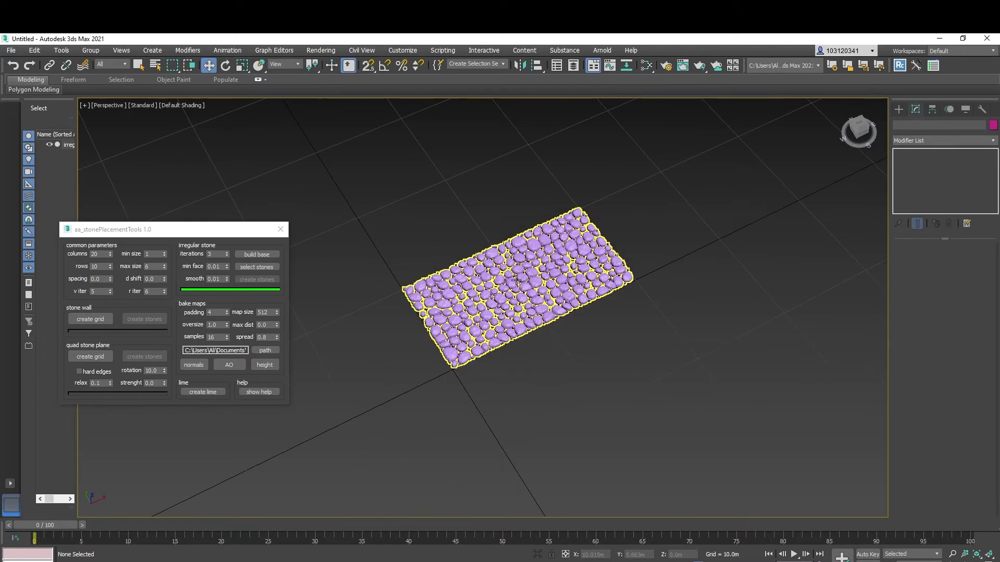
pyautogui.scroll(4, 498, 355)
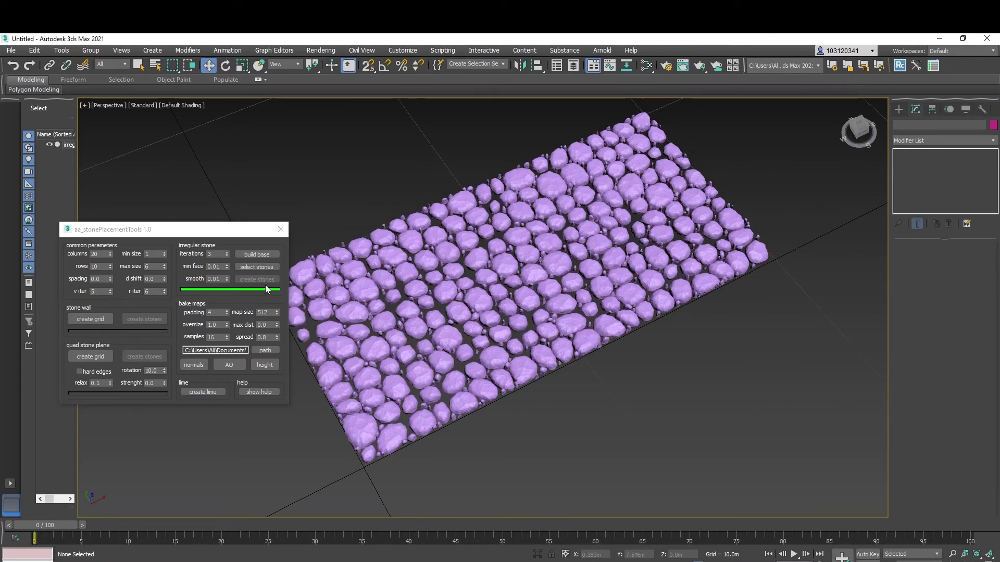
pyautogui.scroll(-3, 471, 338)
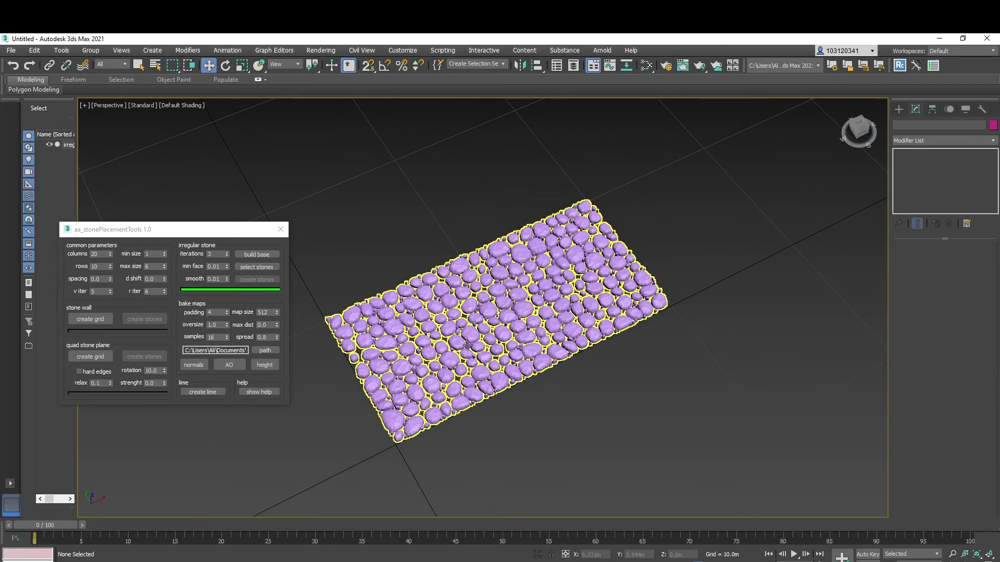
pyautogui.scroll(3, 467, 345)
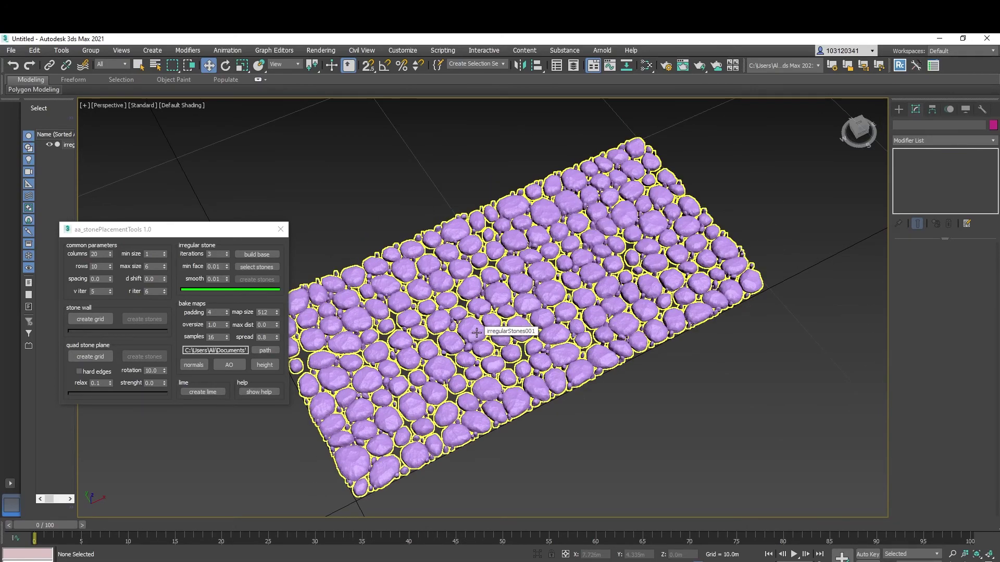
pyautogui.scroll(-3, 474, 329)
pyautogui.scroll(3, 474, 329)
pyautogui.moveTo(480, 319); pyautogui.dragTo(527, 368, button='middle')
pyautogui.scroll(-5, 545, 367)
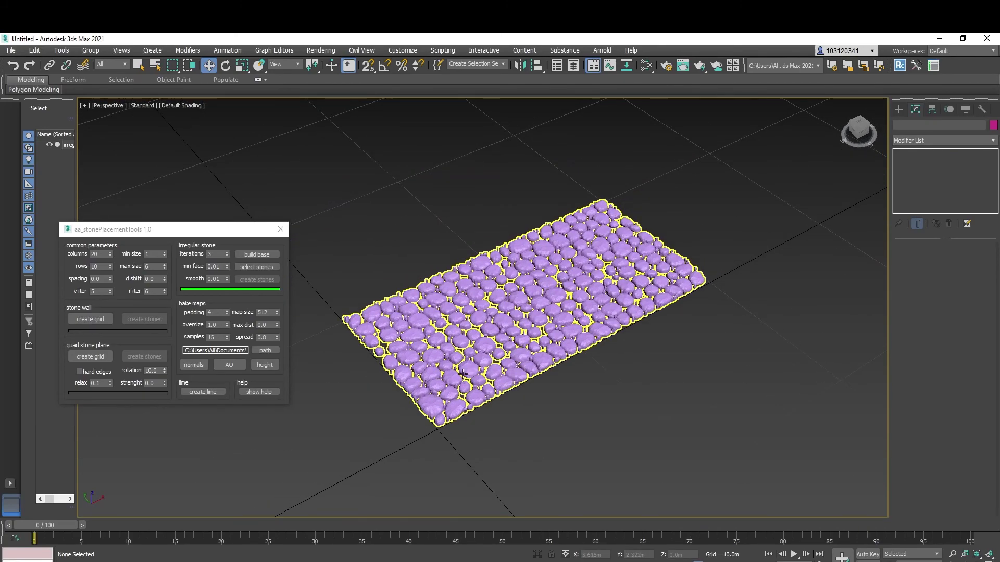